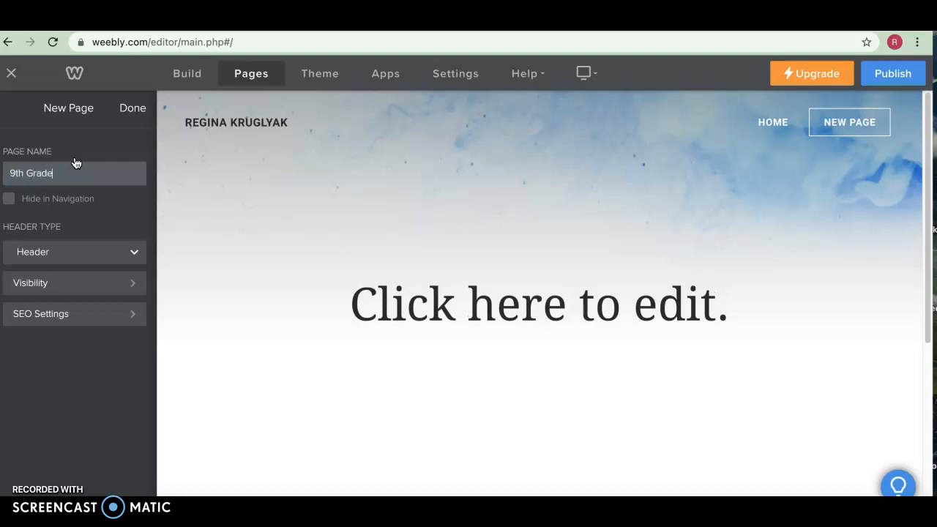
- Finish the 9th Grade page and add a standard page named "Humanities"
left_click(133, 110)
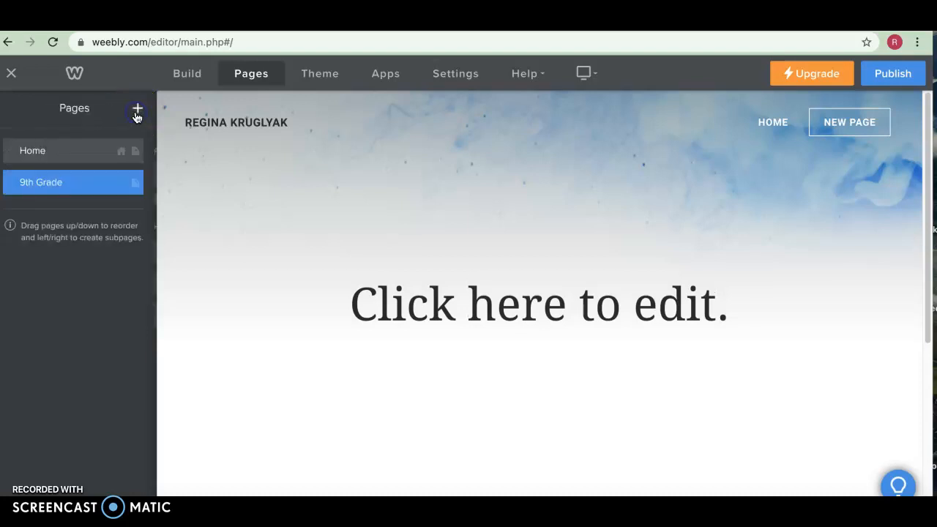
left_click(137, 112)
left_click(99, 144)
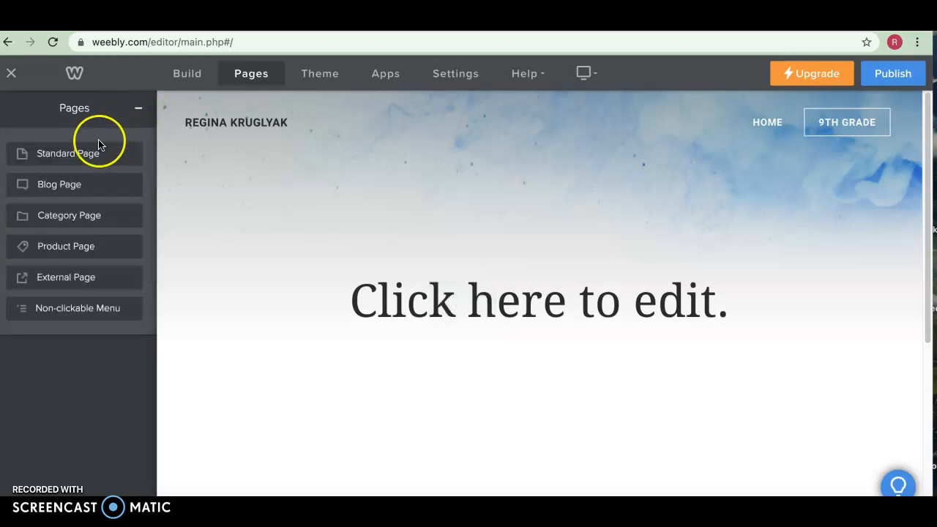
left_click(78, 157)
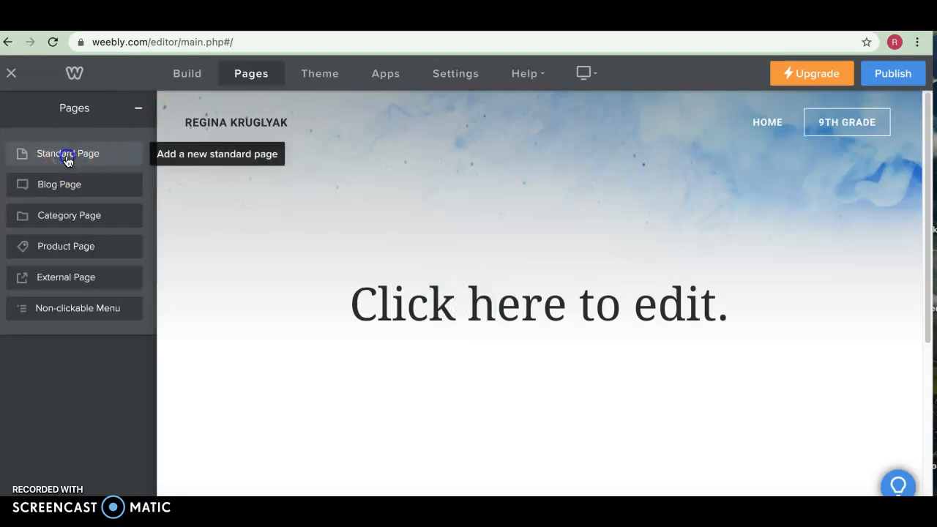
type("Humanities")
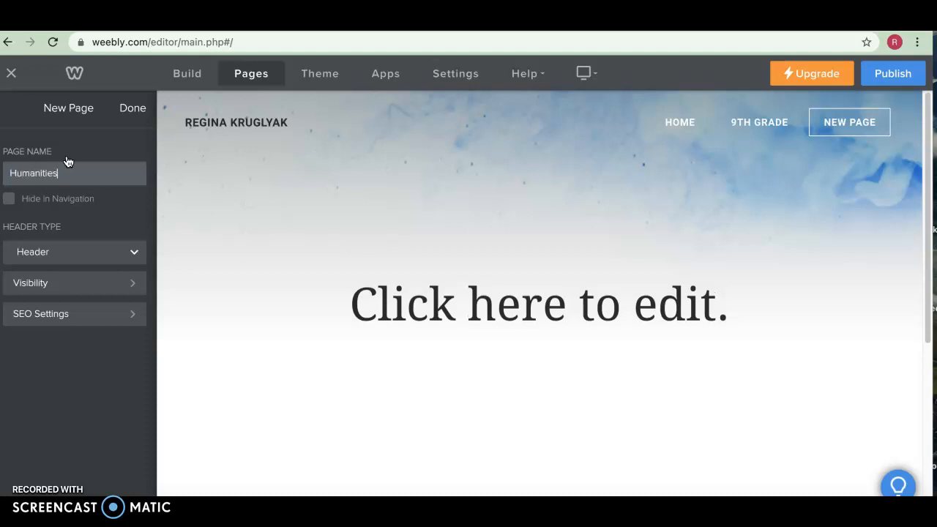
left_click(135, 109)
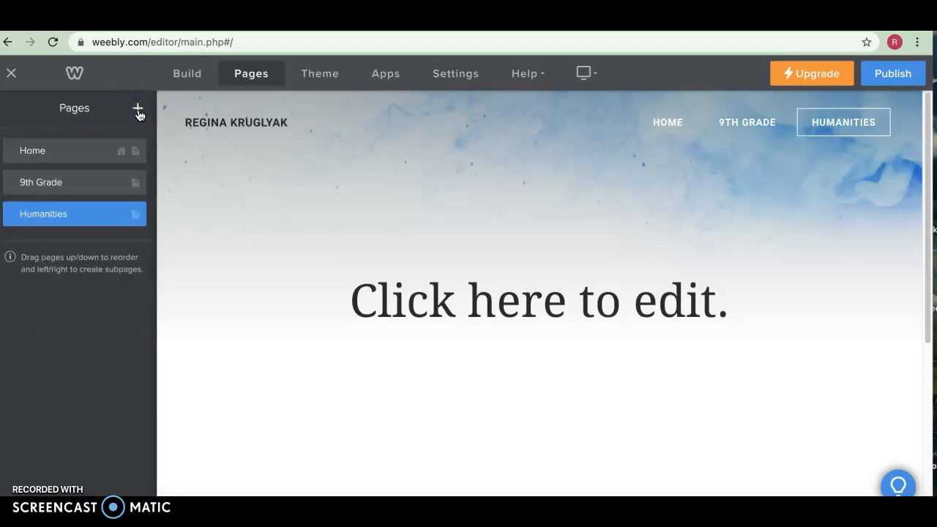
- Add another standard page to the site and name it "Math"
left_click(138, 110)
left_click(91, 159)
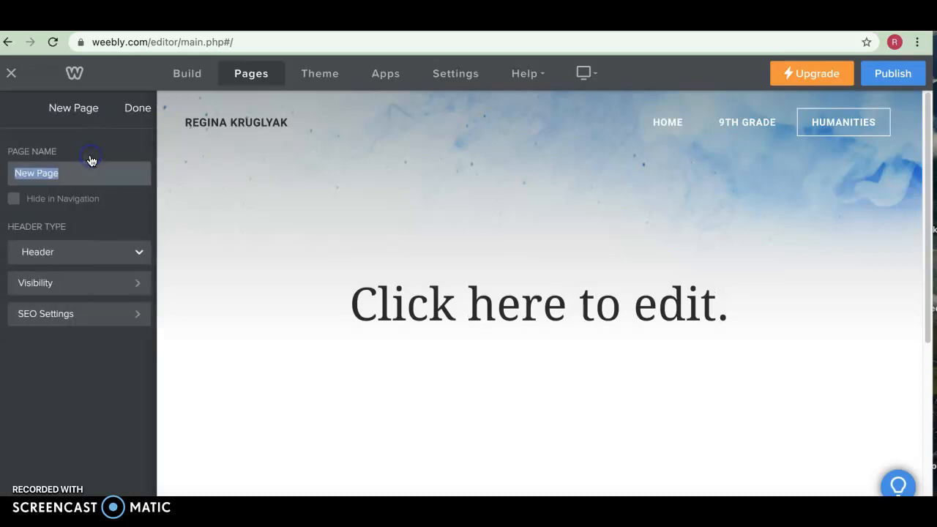
type("Math")
left_click(134, 110)
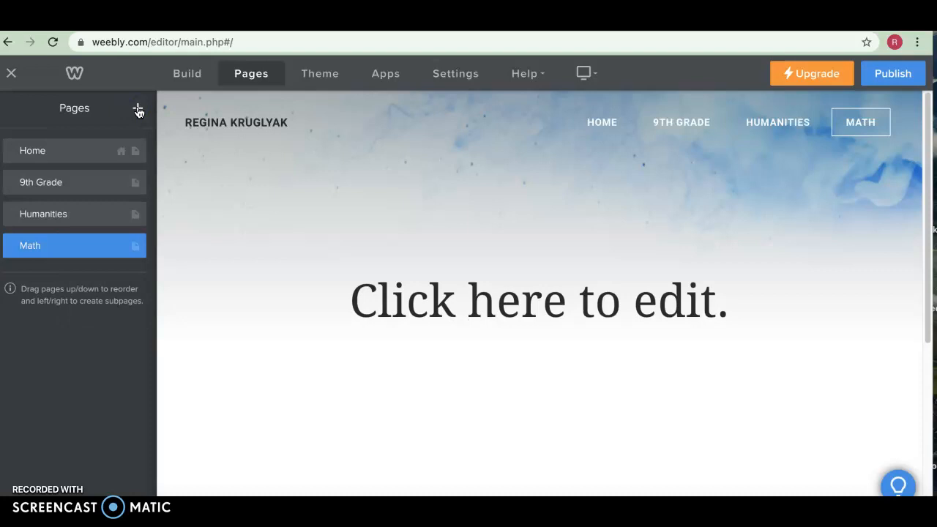
- Add another standard page to the site and name it "Physics and Design"
left_click(138, 110)
left_click(80, 152)
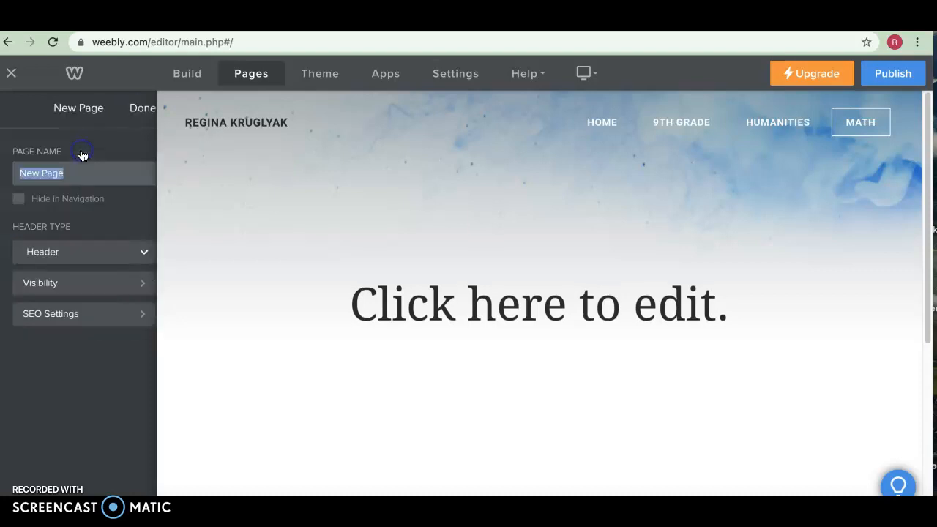
type("Physics ")
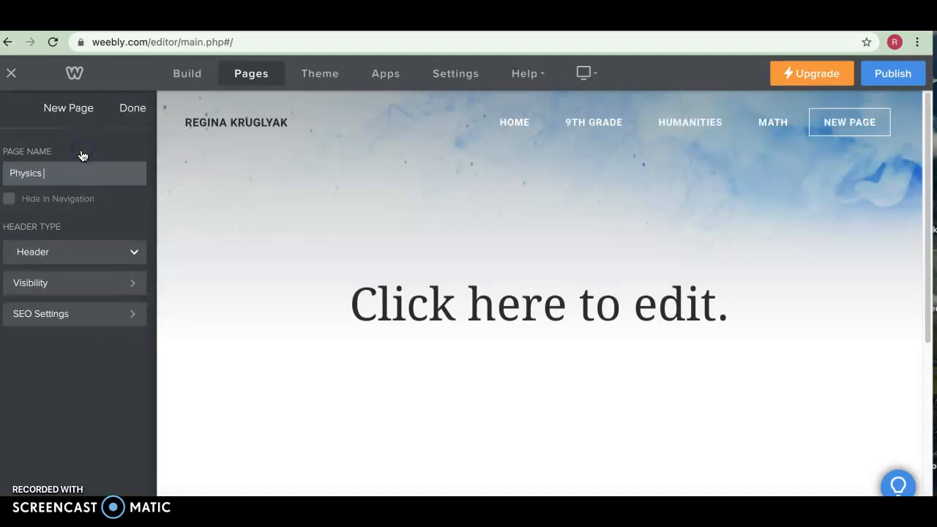
type("and Design")
left_click(133, 108)
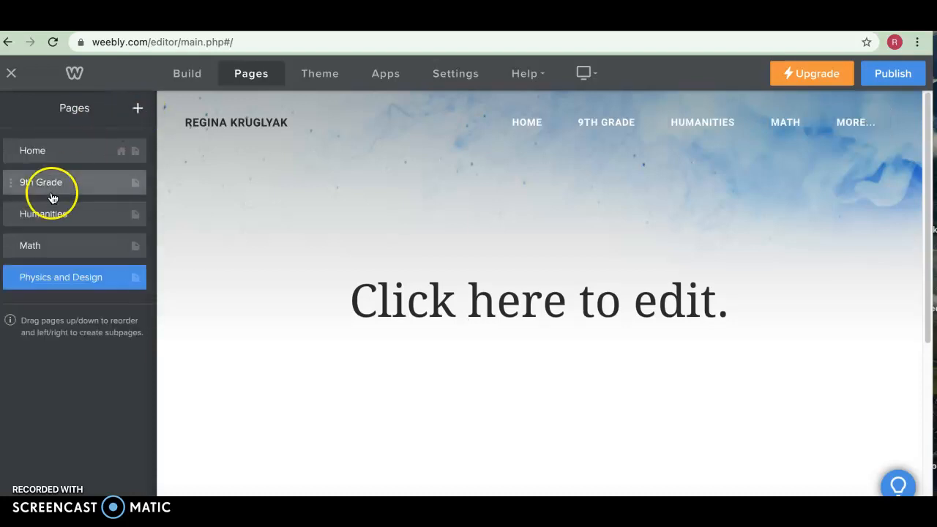
- Make Humanities, Math, and Physics and Design subpages of 9th Grade, and check the site's navigation
left_click_drag(10, 215, 20, 216)
left_click_drag(8, 246, 21, 247)
left_click_drag(10, 279, 19, 282)
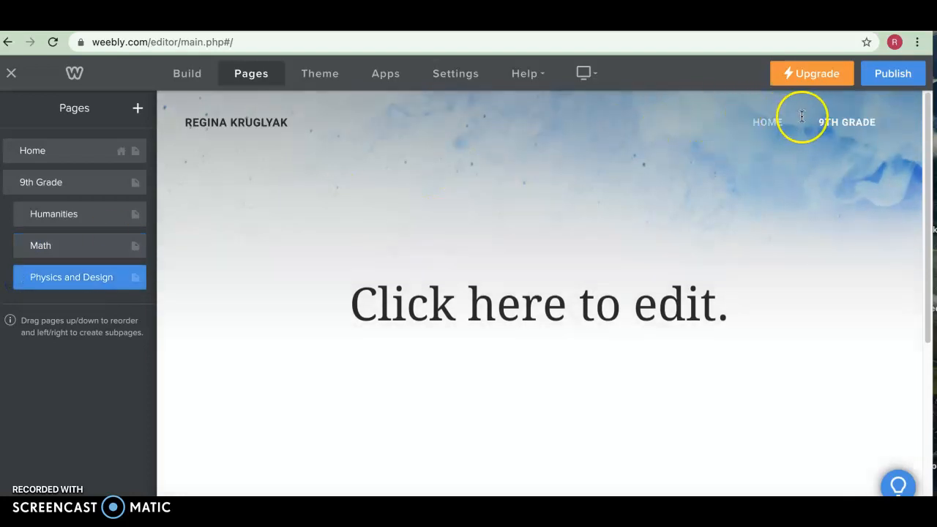
mouse_move(849, 126)
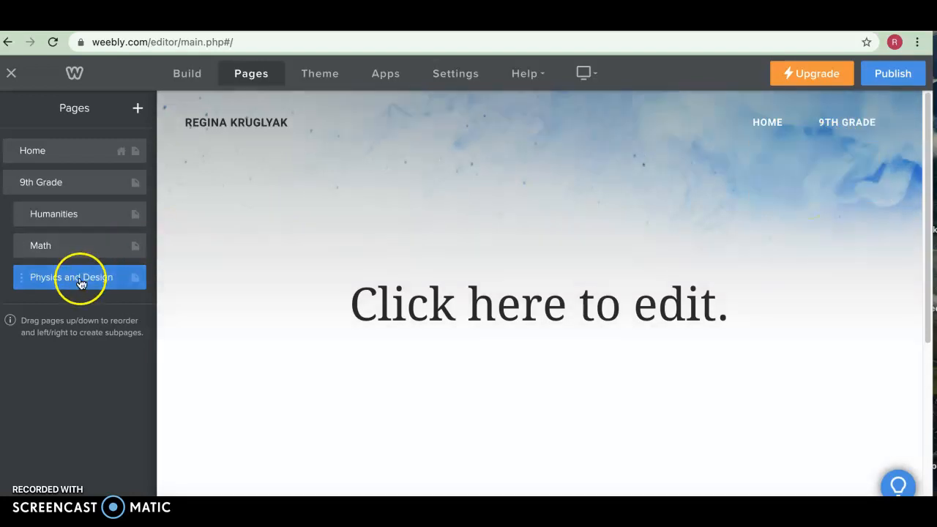
- Add a standard page named "PVC Boats" to the site
left_click(138, 110)
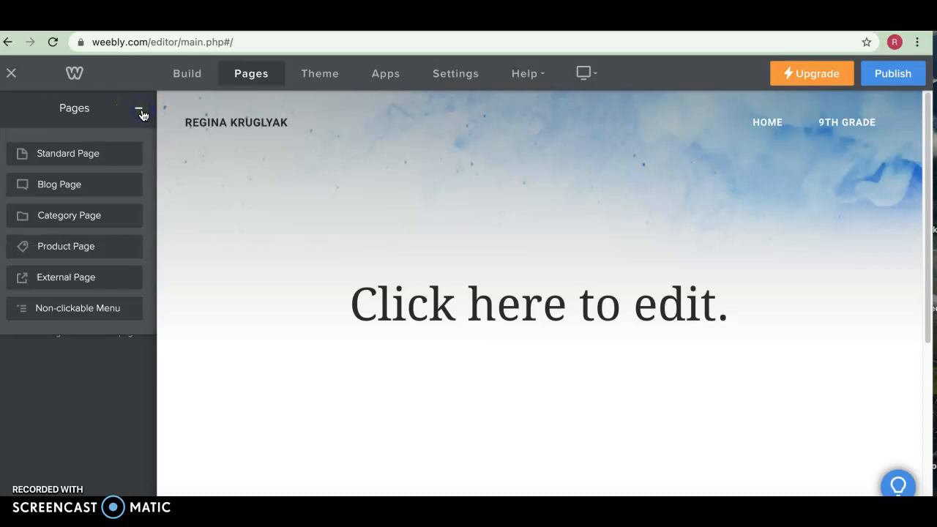
left_click(74, 154)
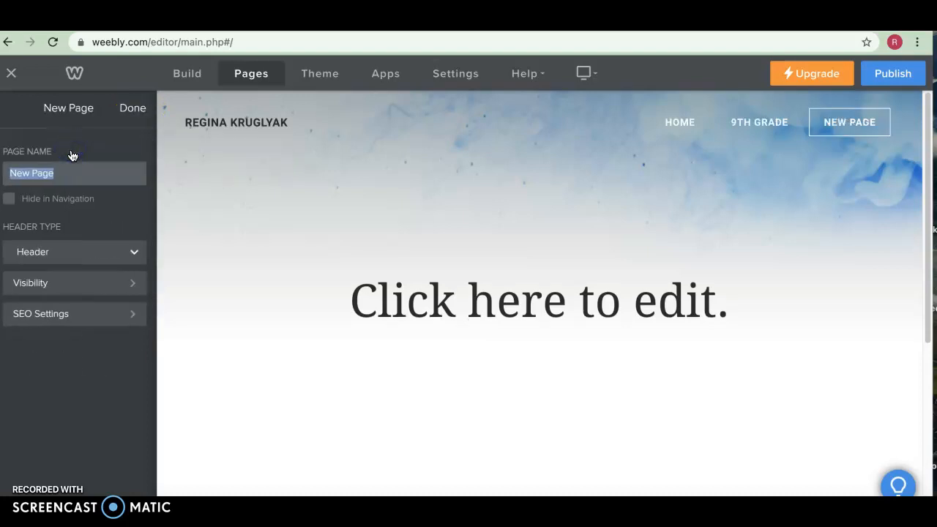
type("PVC Boats")
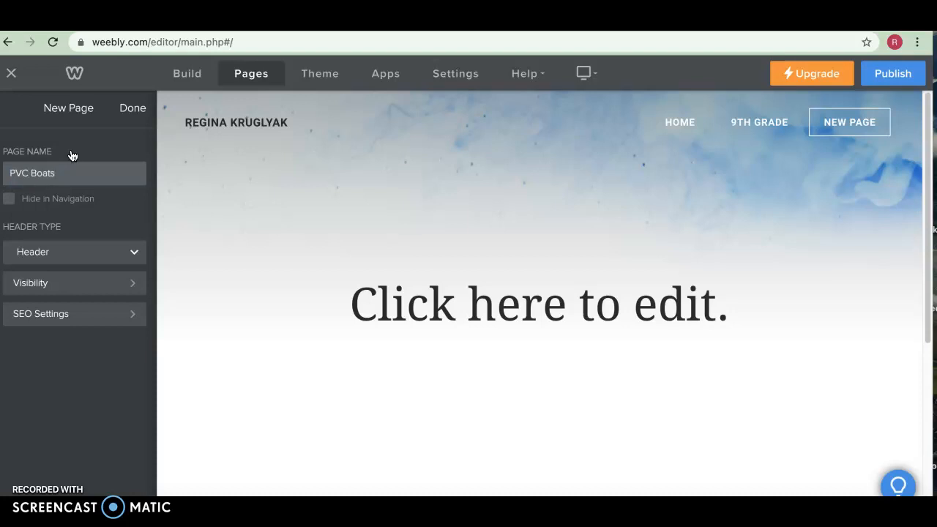
left_click(133, 110)
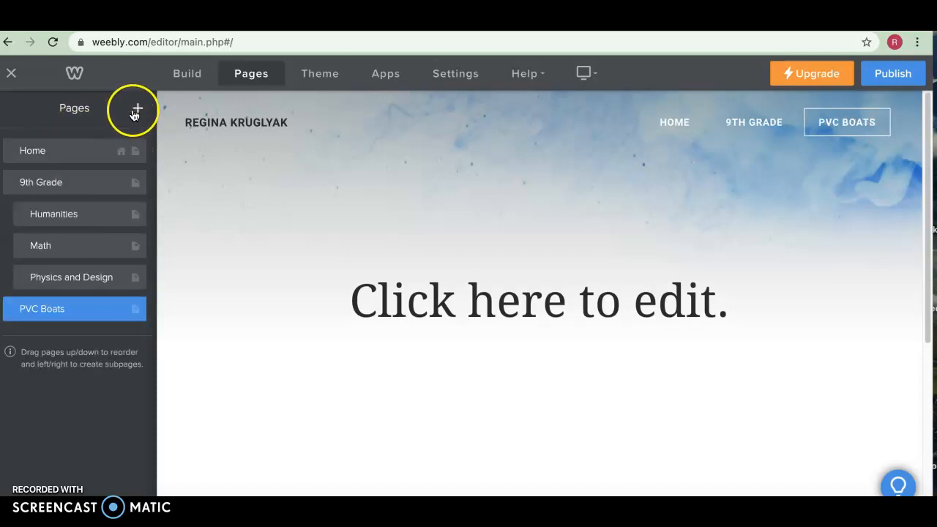
- Add a standard page and name it "Microplastics", correcting the spelling before saving it
left_click(135, 110)
left_click(85, 152)
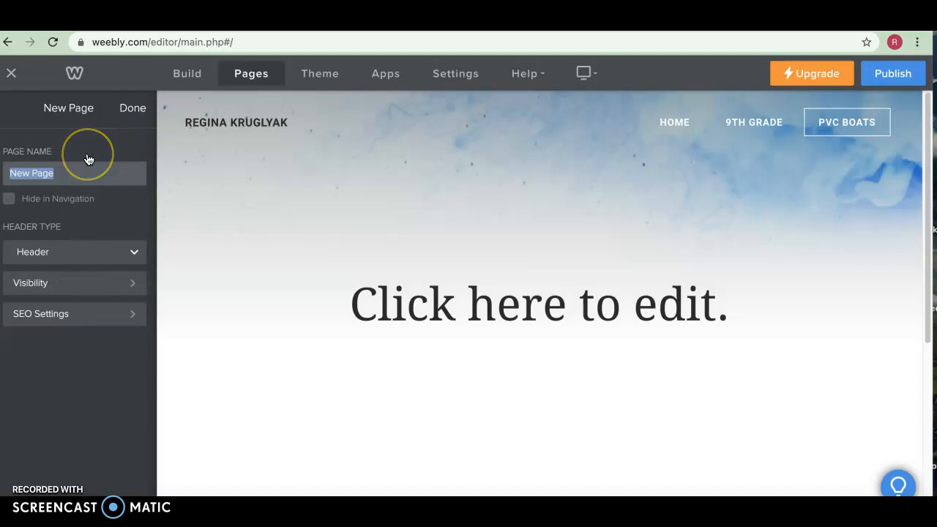
type("Microp-lastics")
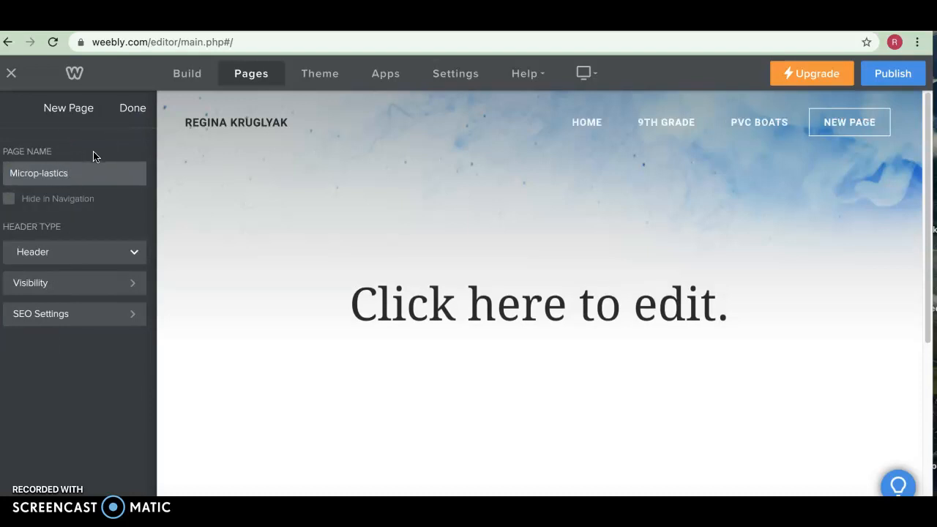
left_click(44, 173)
left_click(71, 173)
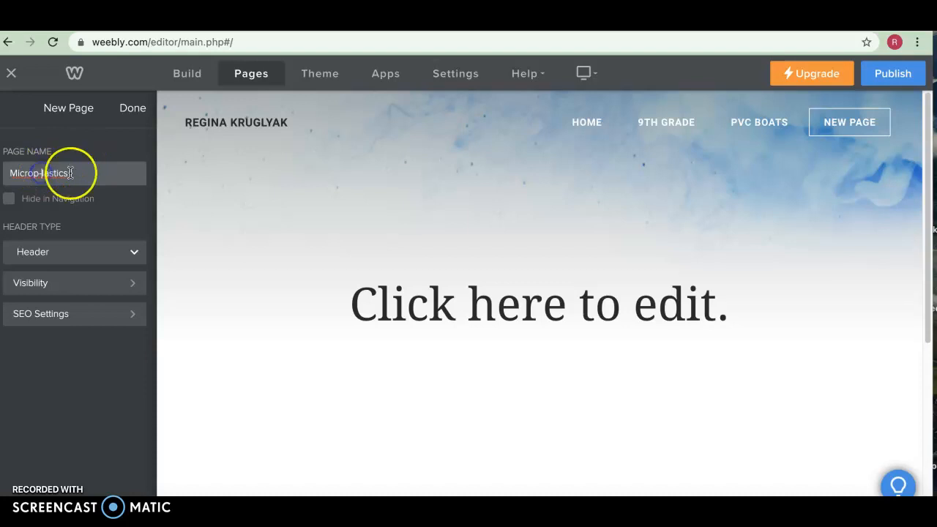
left_click(133, 107)
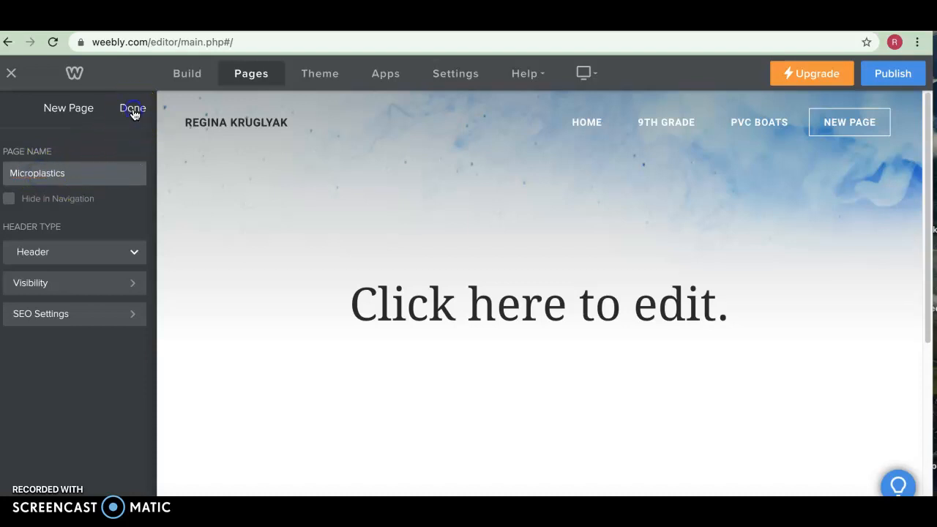
- Add a standard page named "Why do Boats Float?" to the site
left_click(137, 110)
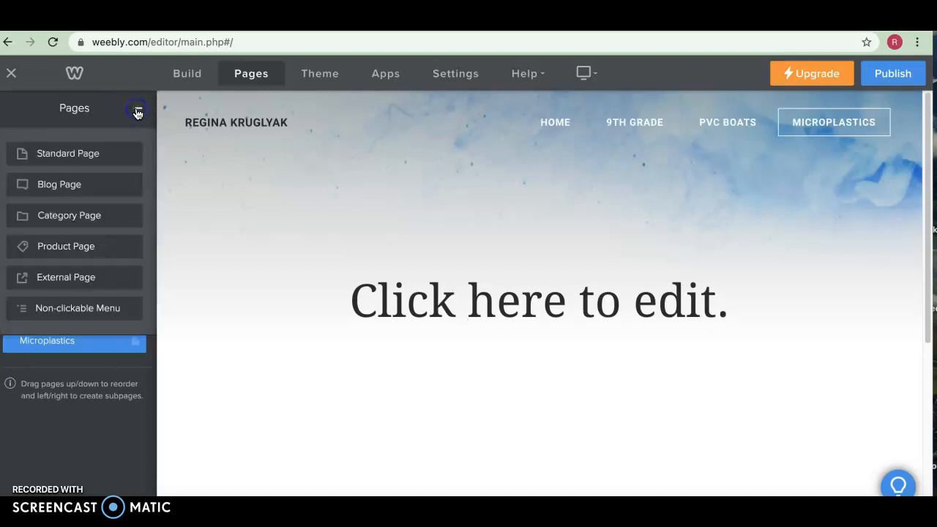
left_click(69, 157)
type("Why do Boats Float?")
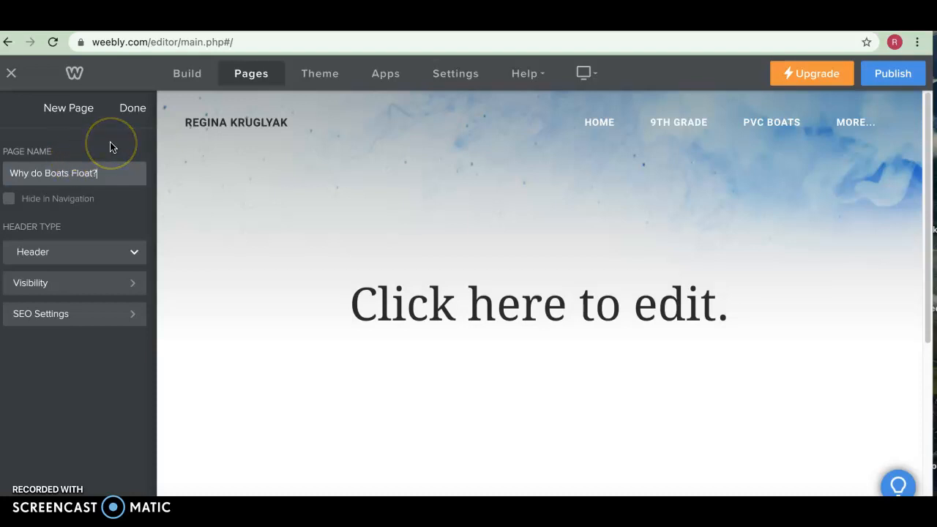
left_click(133, 109)
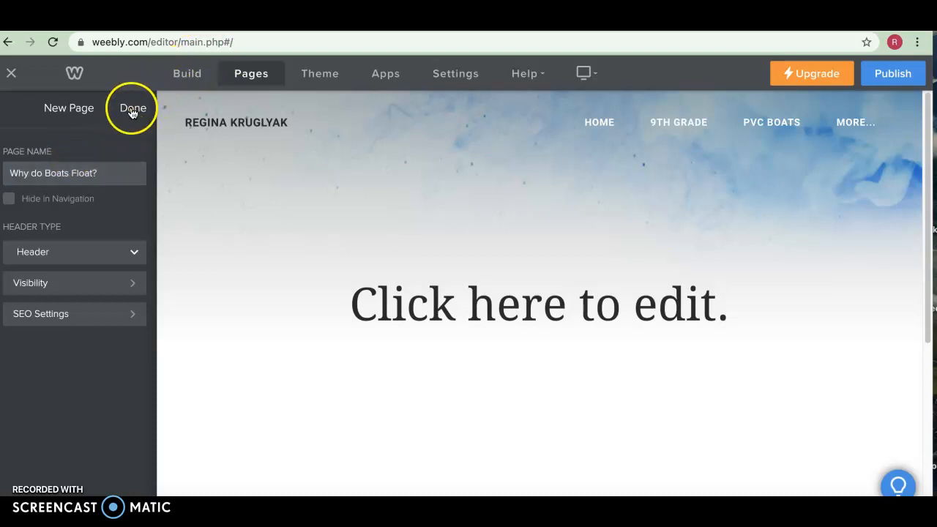
- Make PVC Boats, Microplastics and Why do Boats Float? subpages of Physics and Design
left_click_drag(12, 310, 33, 308)
left_click_drag(11, 340, 27, 373)
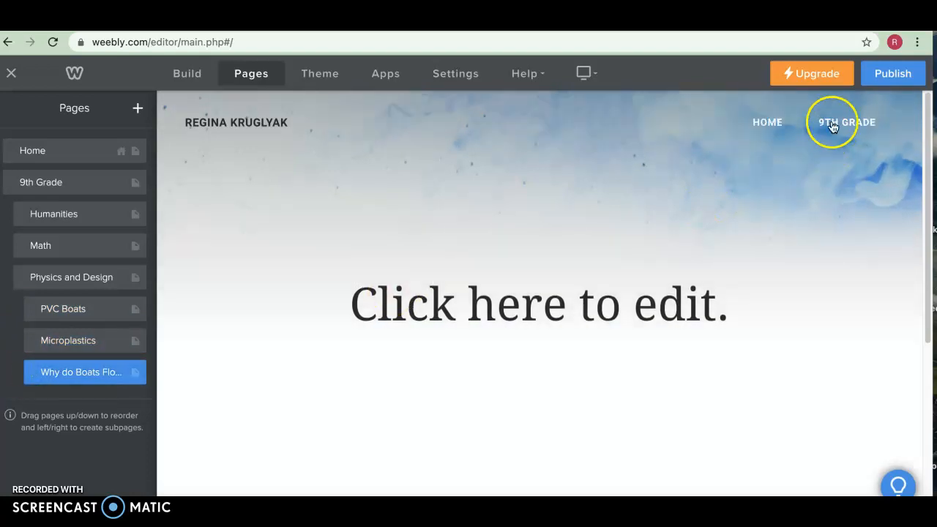
- Open the Physics and Design page and place a Gallery element below its heading
mouse_move(817, 199)
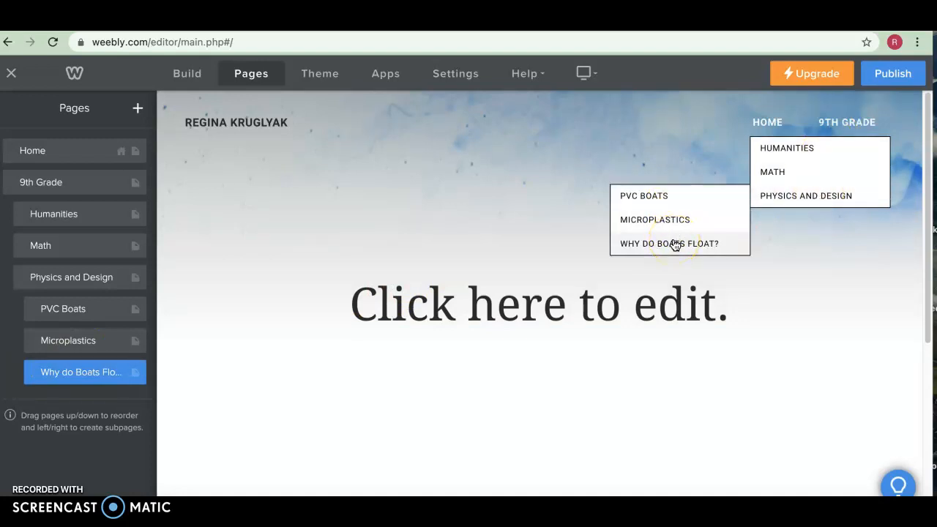
left_click(790, 203)
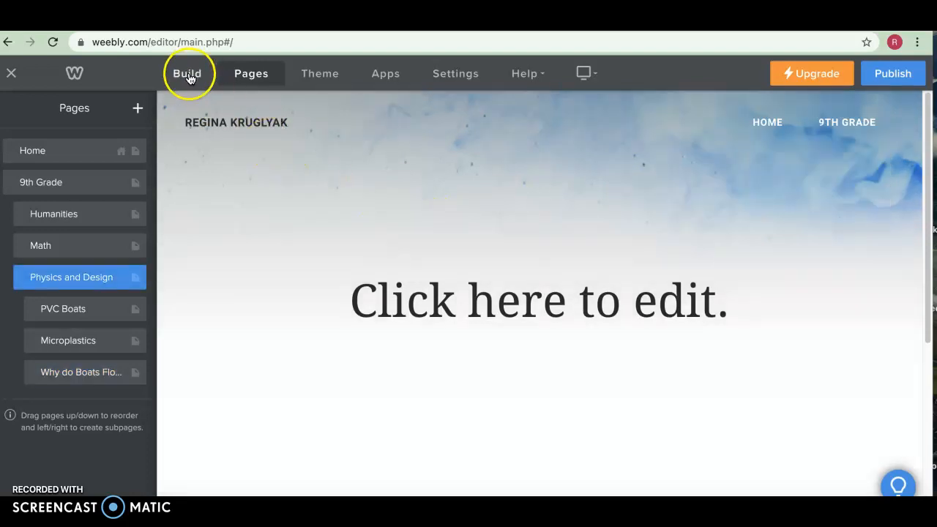
left_click(188, 76)
scroll(79, 251, "up", 5)
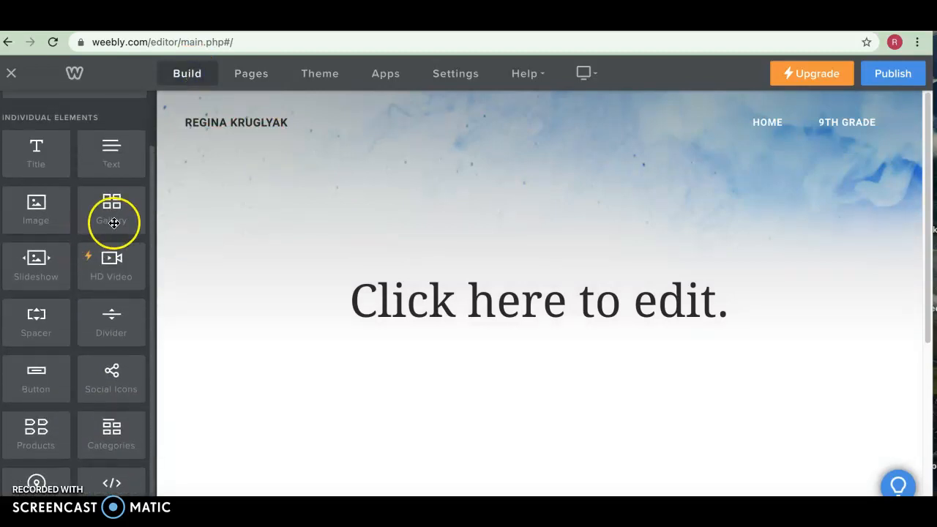
left_click_drag(114, 203, 386, 376)
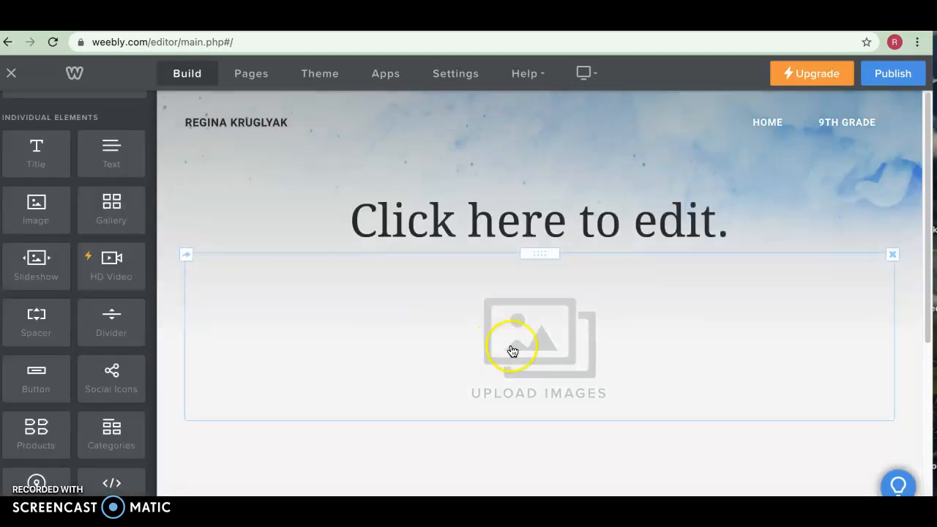
- Upload IMG_2827.JPG, IMG_2833.JPG and IMG_2835.JPG from the desktop's pics folder into the gallery
left_click(522, 348)
left_click(460, 341)
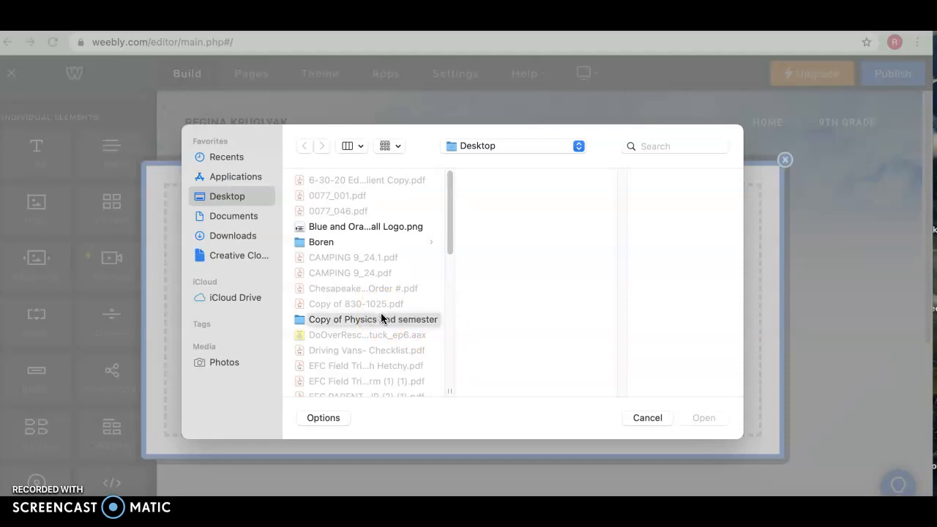
scroll(381, 318, "down", 15)
scroll(381, 318, "down", 3)
scroll(382, 314, "up", 5)
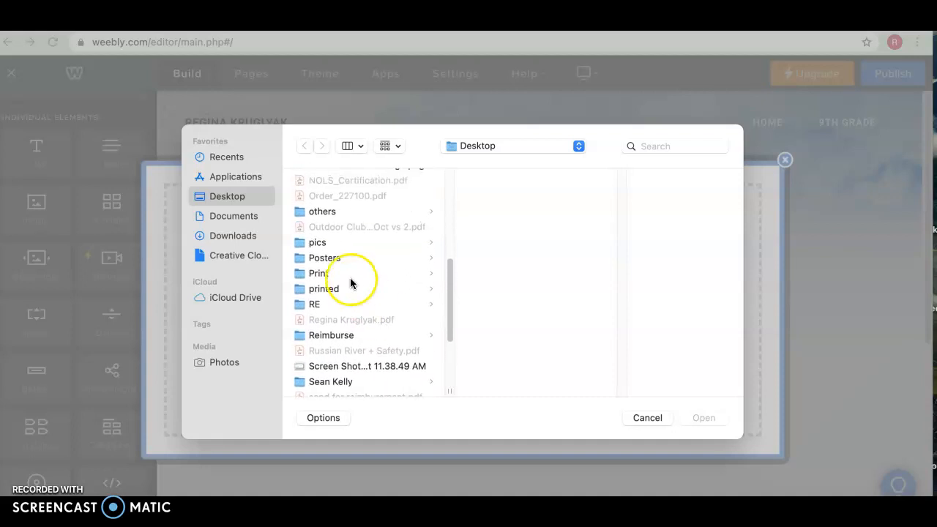
left_click(319, 243)
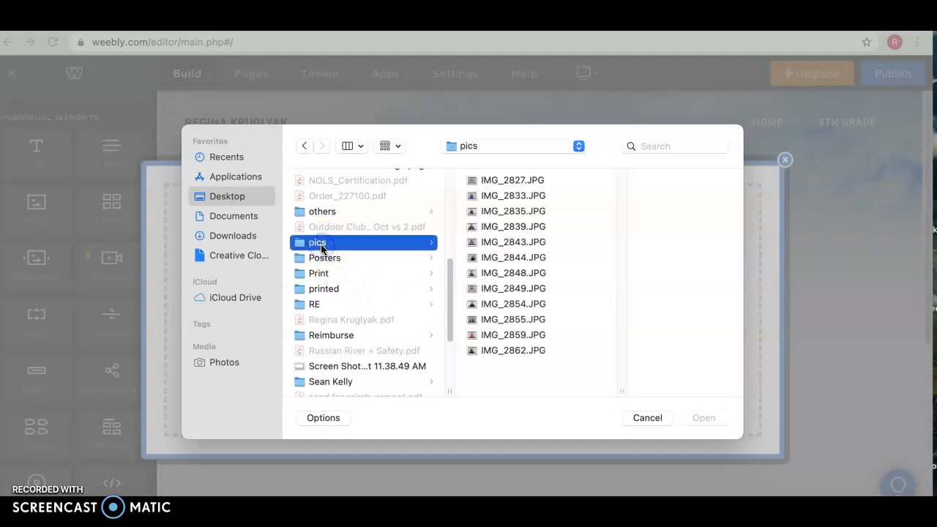
left_click(486, 184)
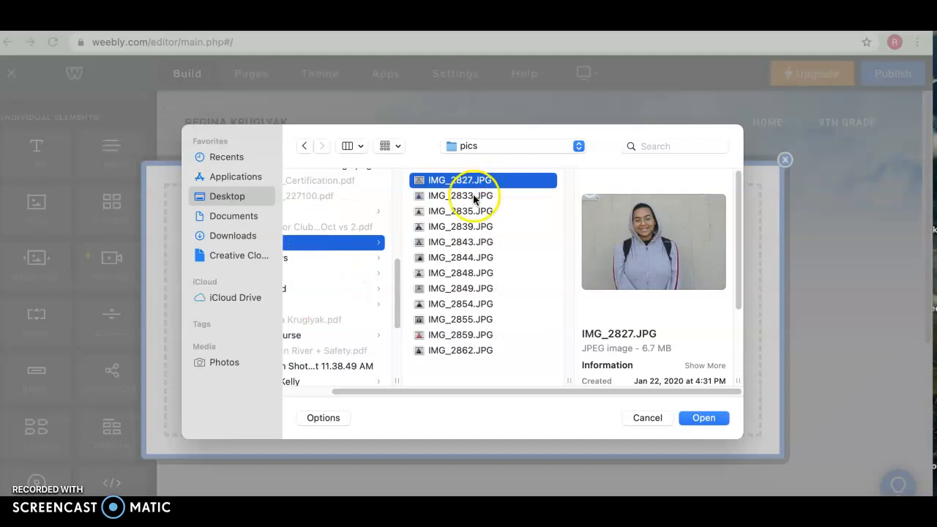
left_click(451, 212, "shift")
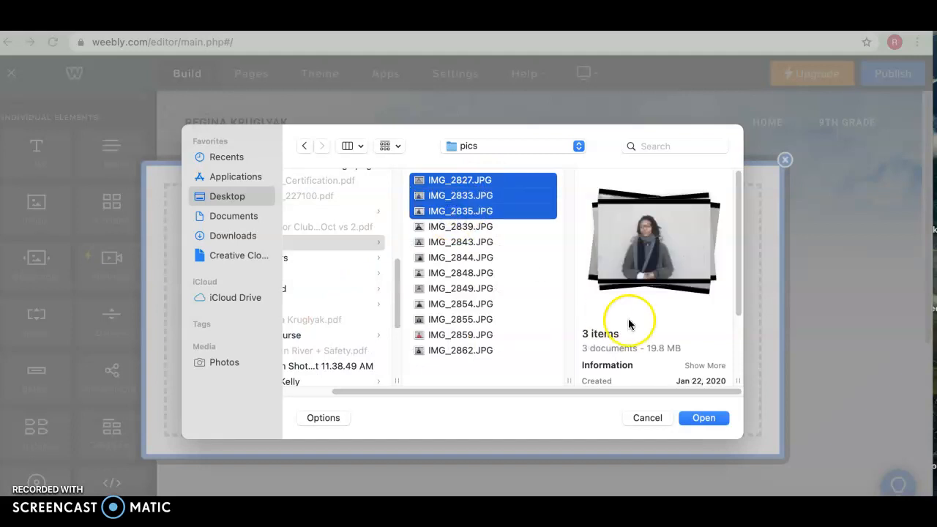
left_click(701, 417)
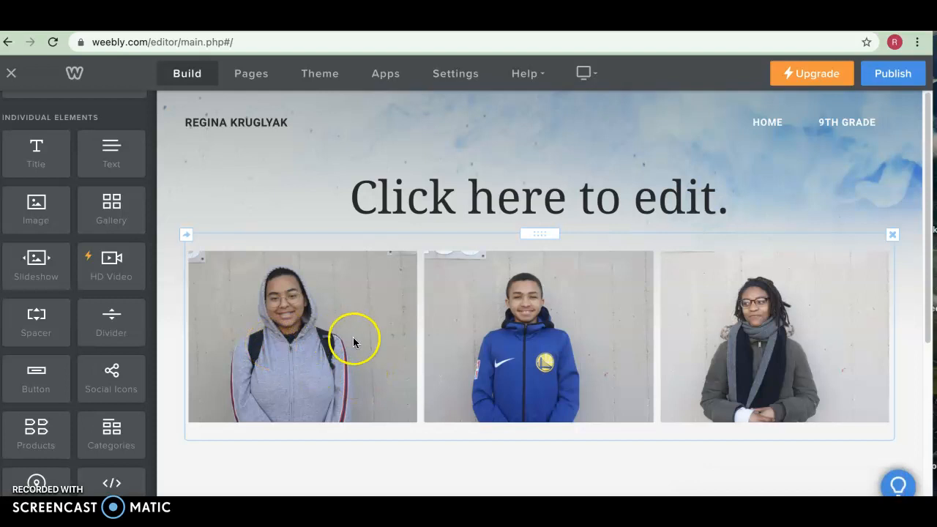
- Give the first gallery image on the Physics and Design page the caption "PVC Boat"
left_click(414, 242)
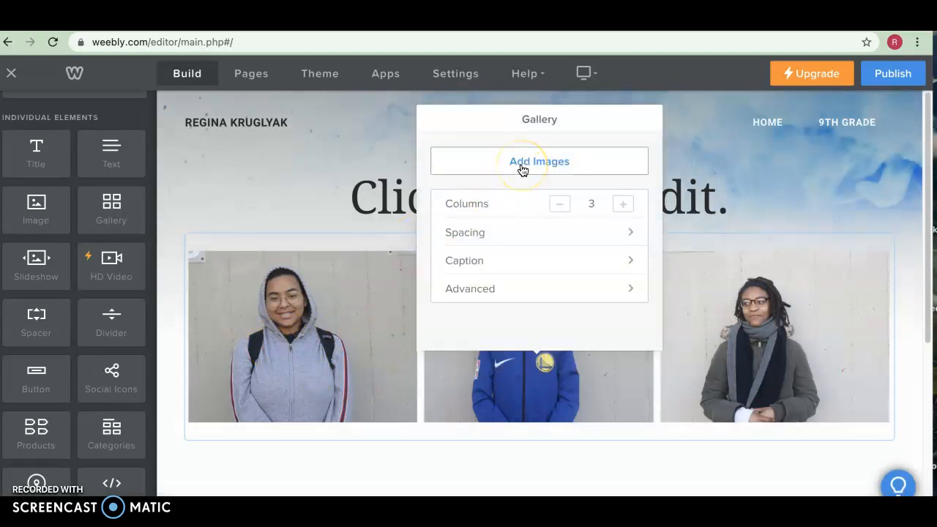
left_click(350, 313)
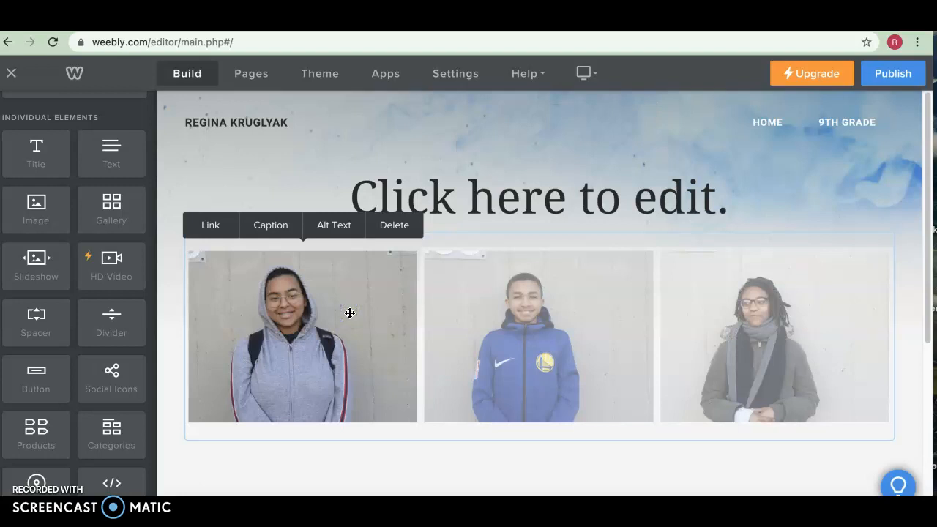
left_click(271, 226)
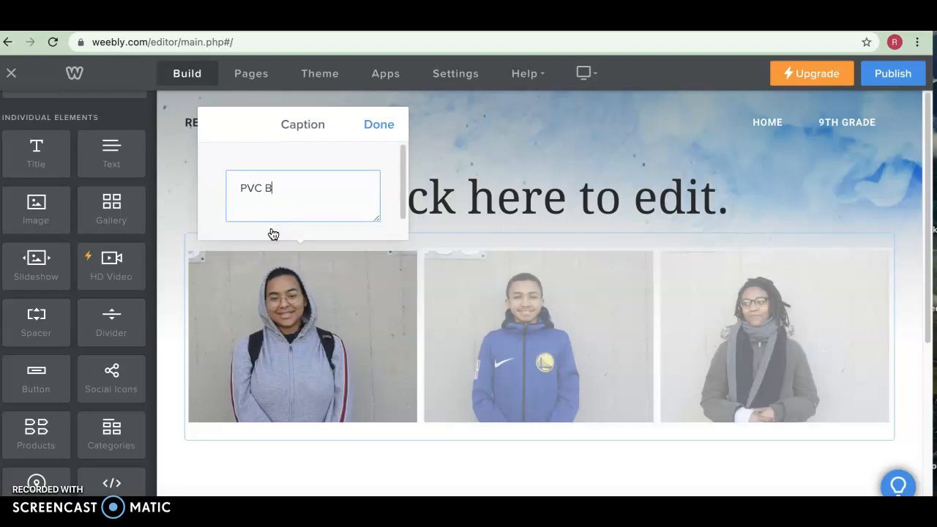
left_click(377, 132)
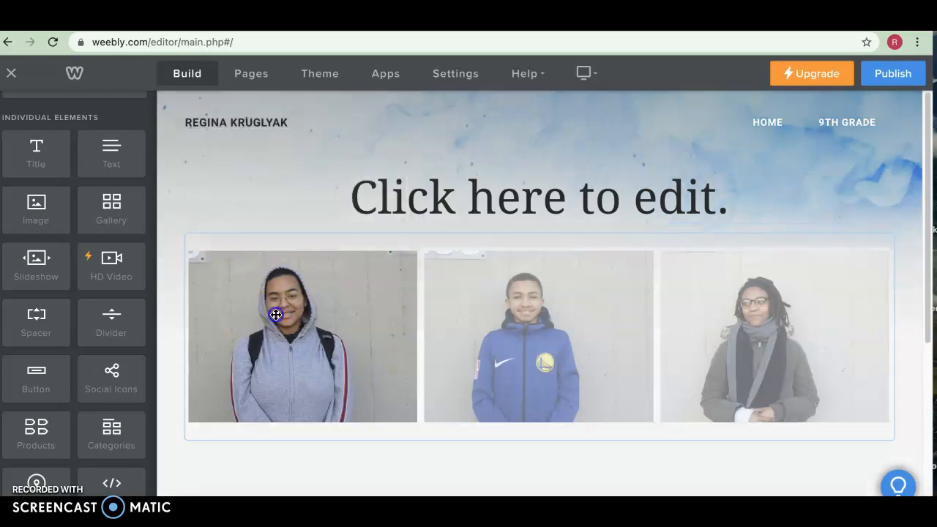
- Link the first gallery image to the standard page PVC Boats
left_click(276, 313)
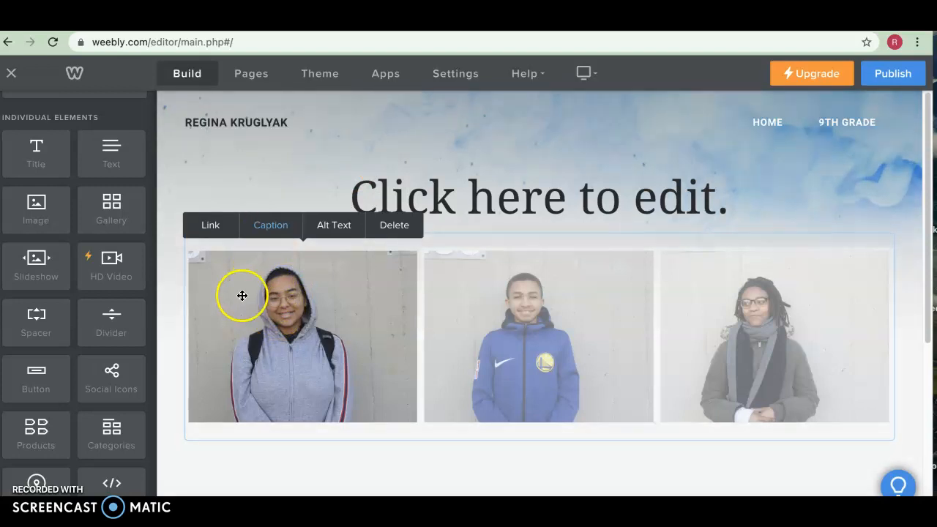
left_click(207, 226)
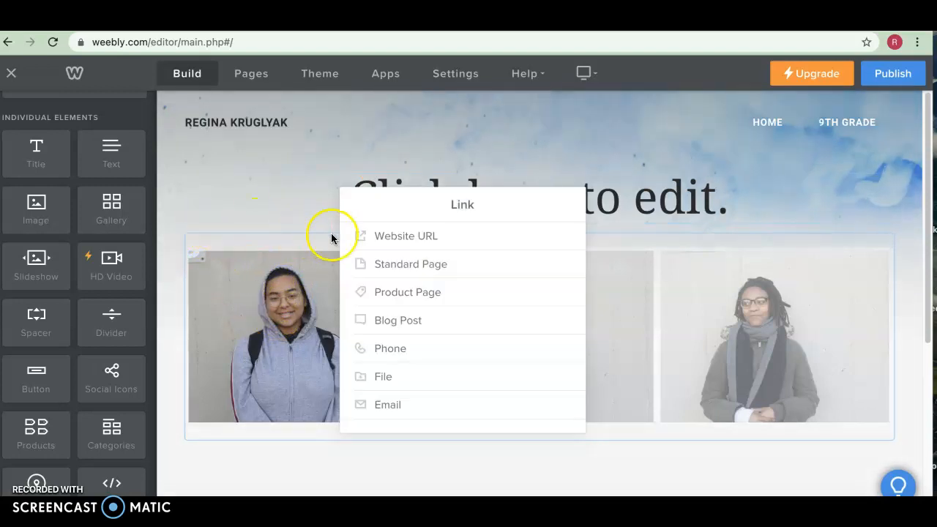
left_click(397, 264)
left_click(414, 361)
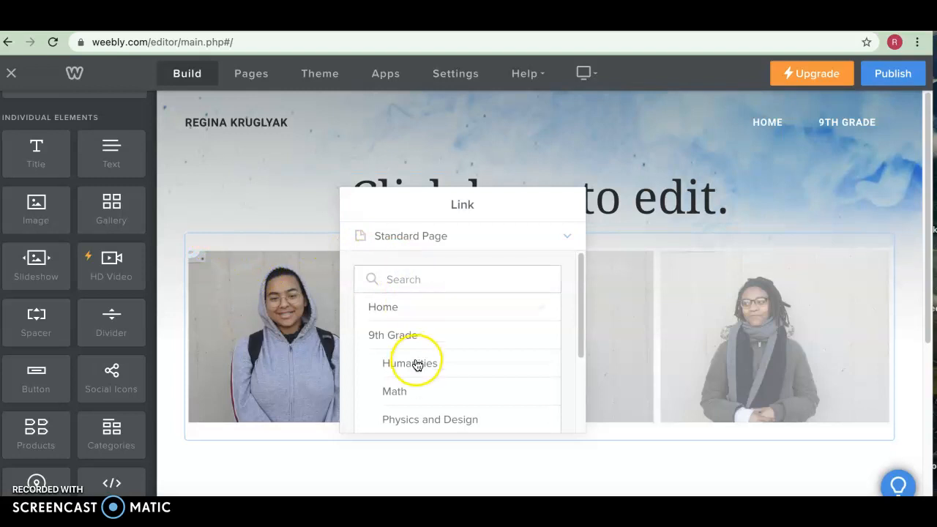
scroll(416, 371, "down", 3)
left_click(433, 356)
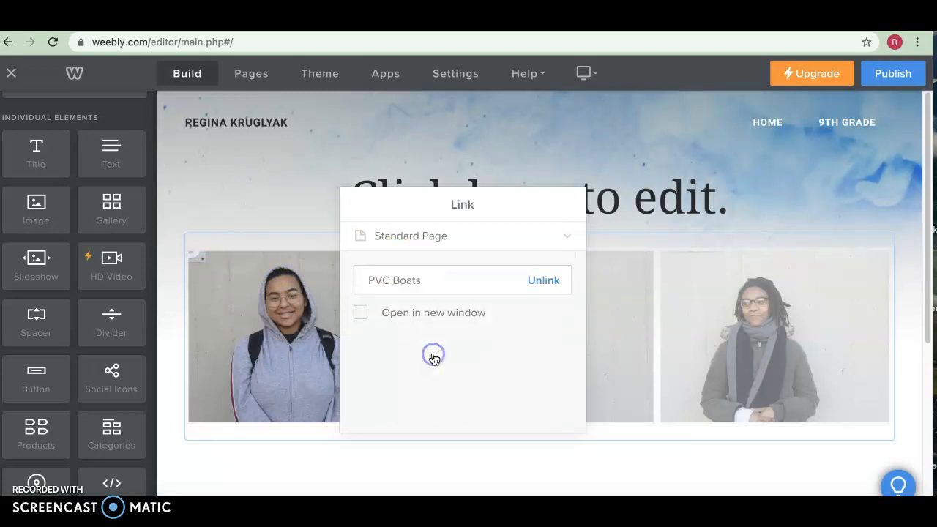
left_click(254, 334)
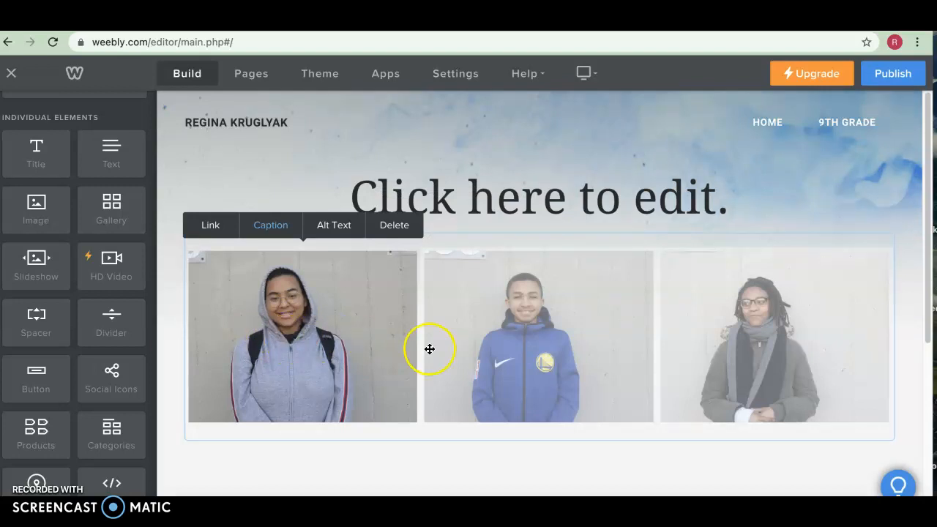
- Caption the middle gallery image "Microplastics"
left_click(524, 341)
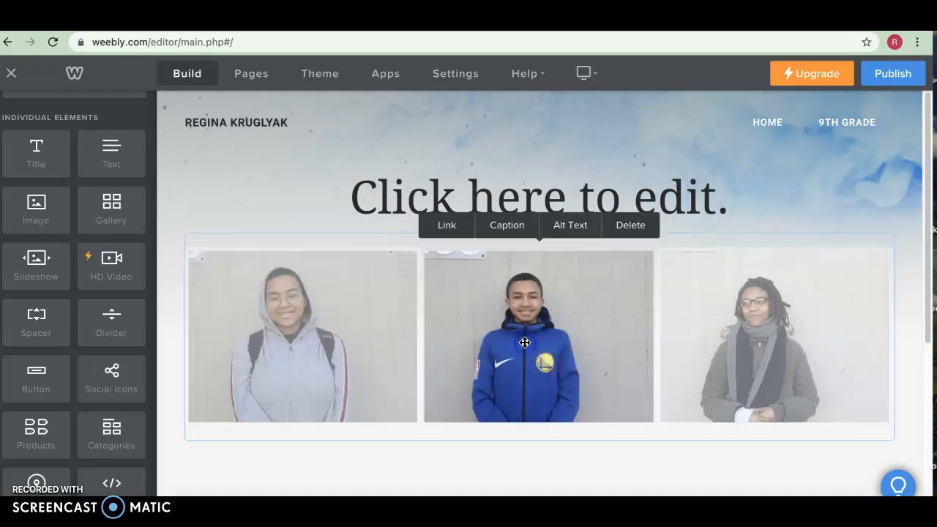
left_click(504, 223)
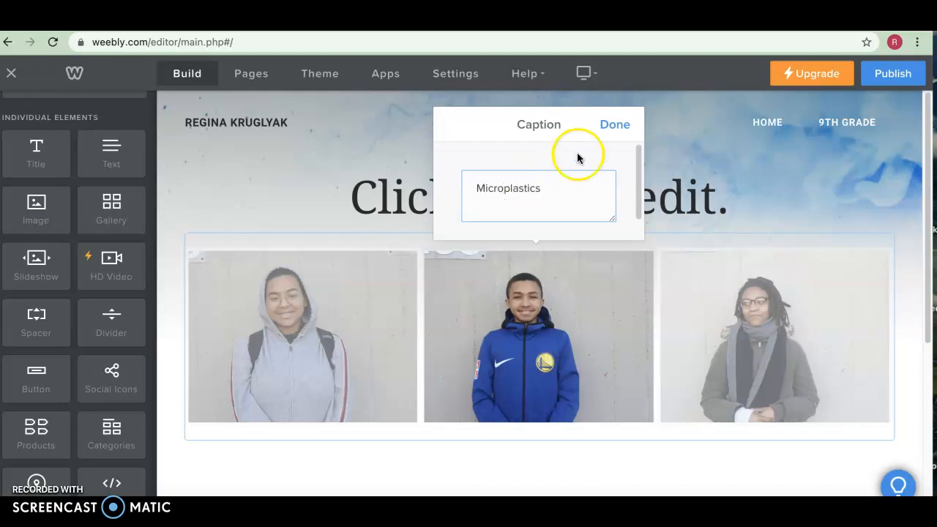
left_click(618, 127)
- Link the middle gallery image to the standard page Microplastics
left_click(517, 322)
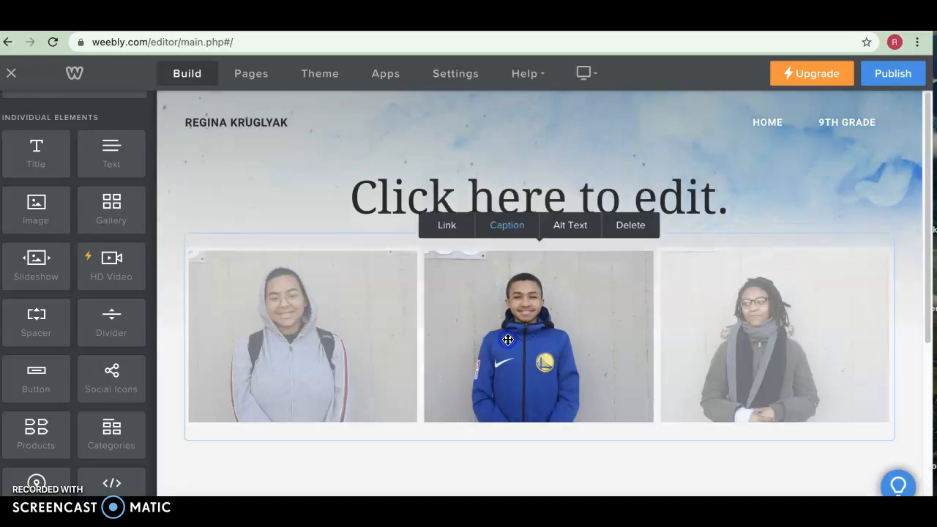
left_click(443, 225)
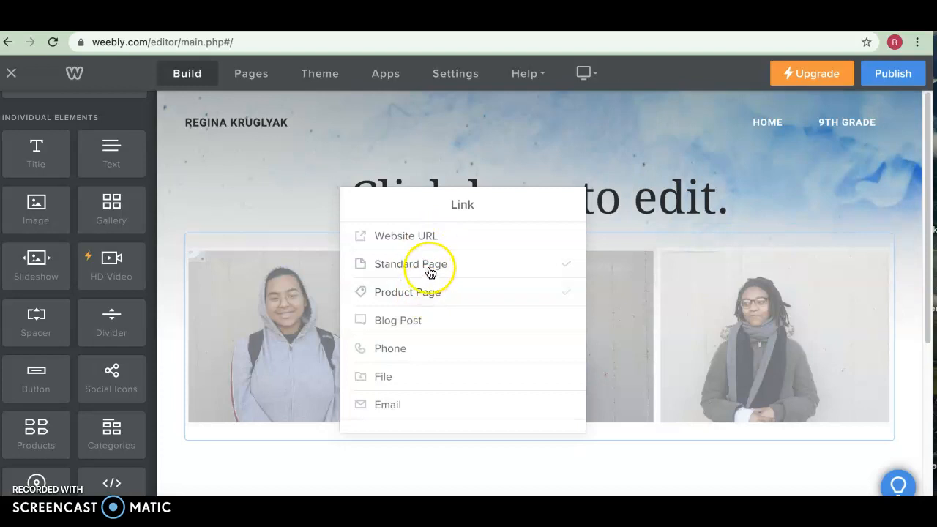
left_click(429, 268)
scroll(447, 384, "down", 3)
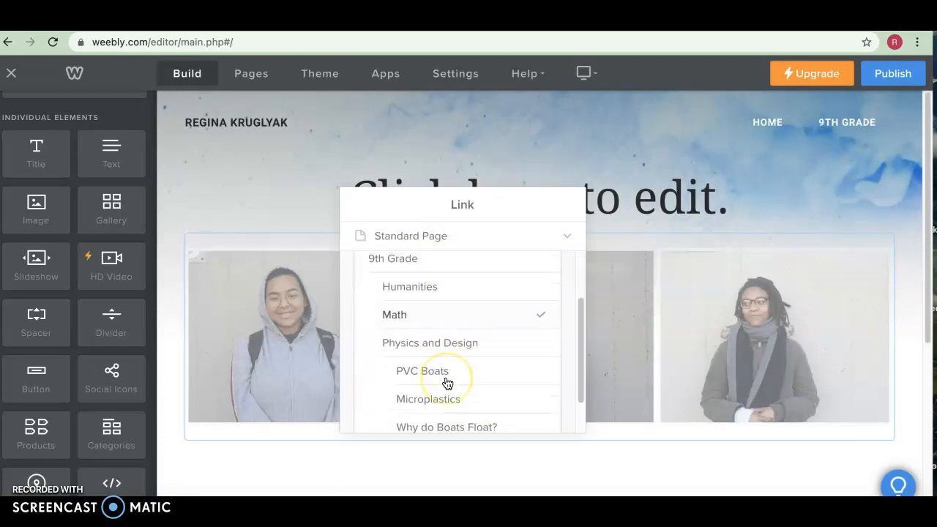
left_click(446, 364)
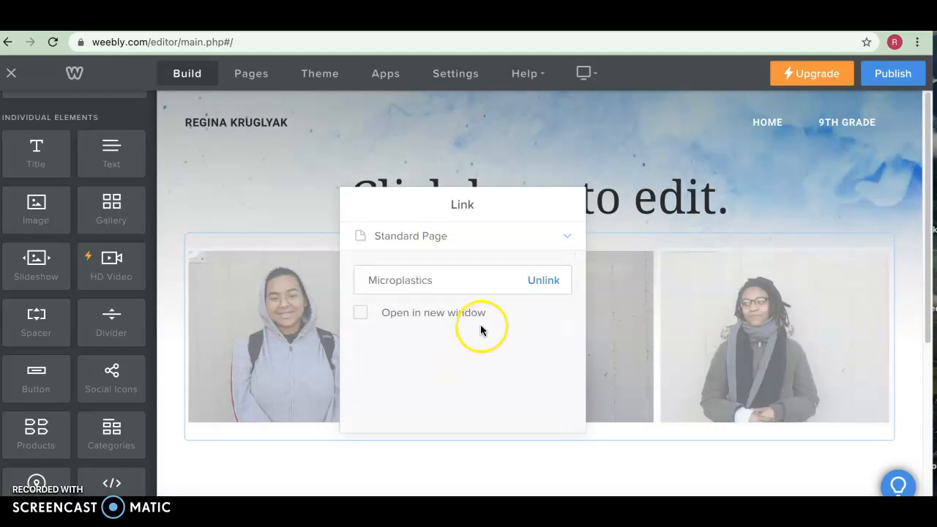
- Caption the third gallery image "Why Do Boats Float?"
left_click(737, 335)
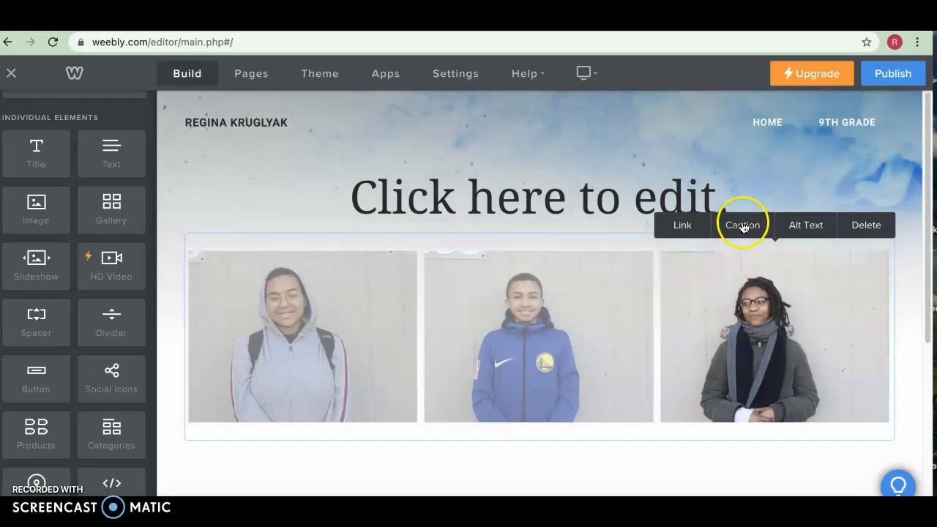
left_click(742, 222)
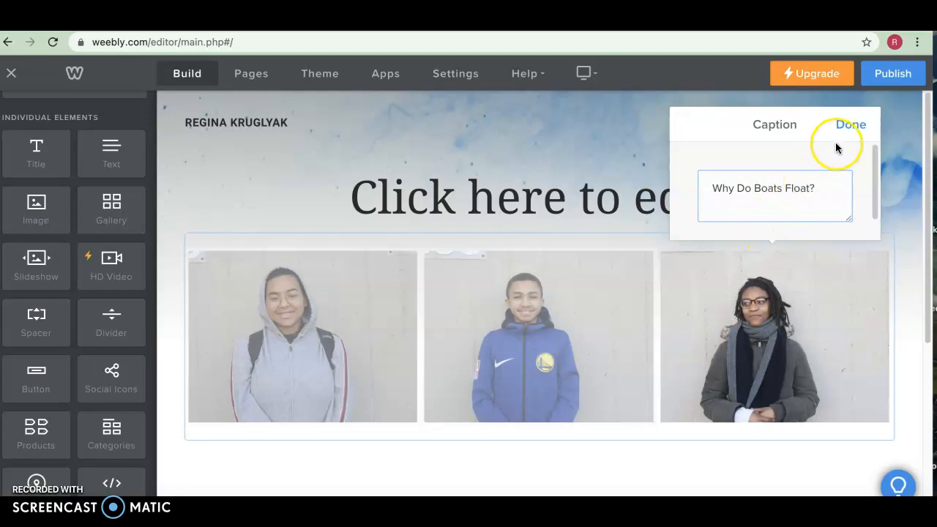
left_click(851, 125)
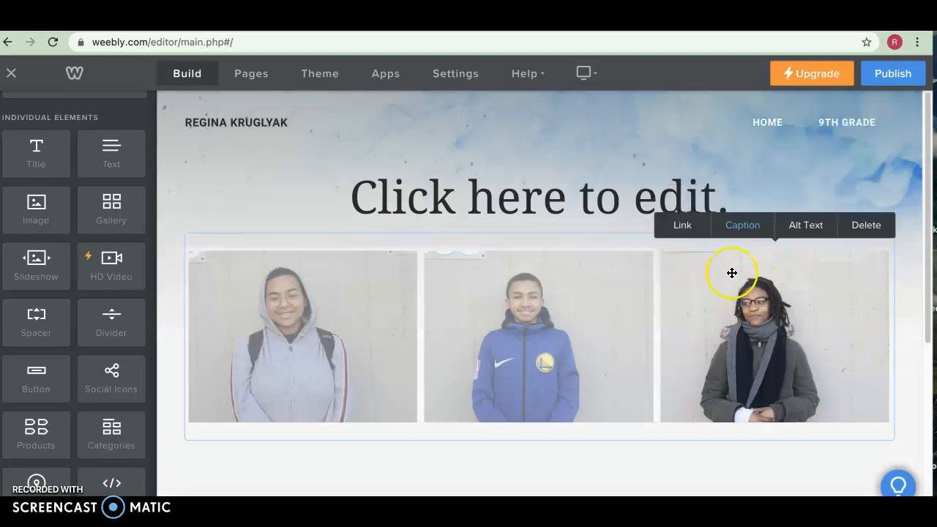
- Link the third gallery image to the standard page "Why do Boats Float?"
left_click(681, 226)
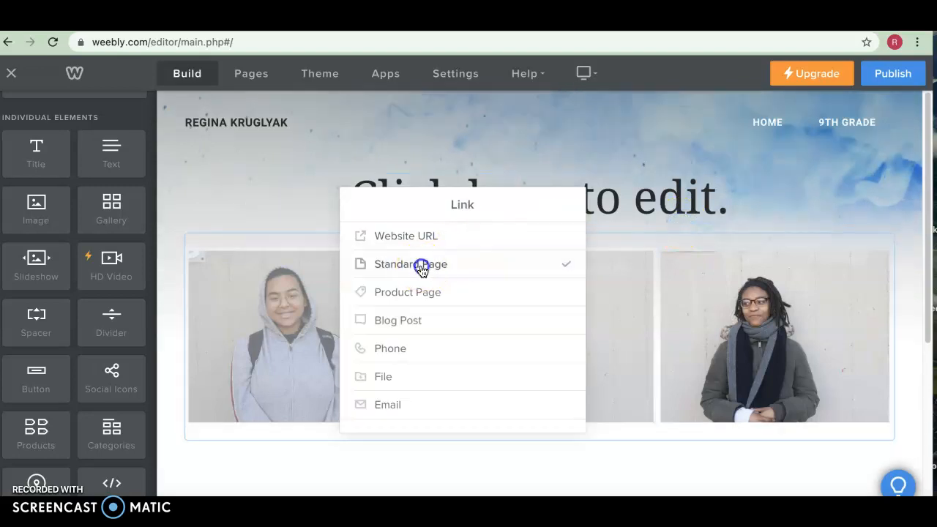
left_click(421, 268)
left_click(406, 388)
scroll(406, 386, "down", 3)
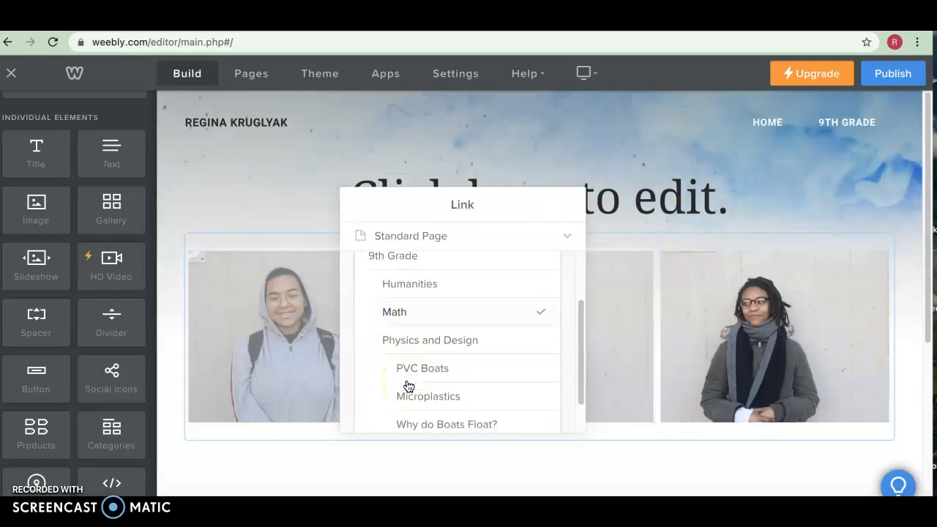
left_click(424, 382)
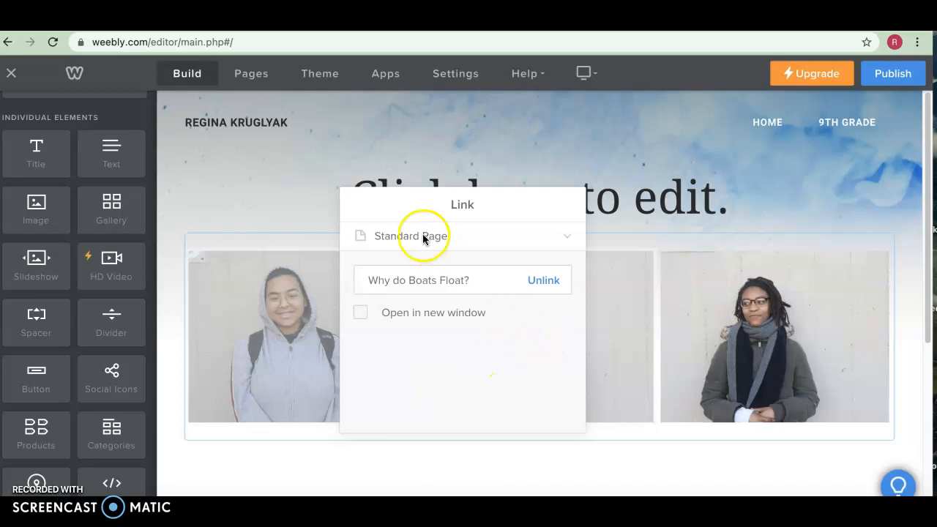
left_click(633, 290)
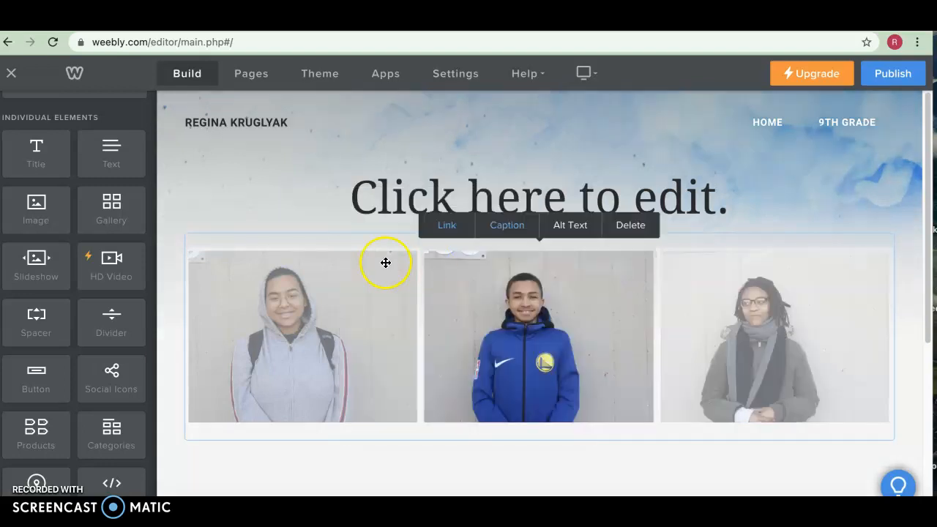
- Set the gallery's caption thumbnails to Lightbox & Full Thumbnails, turn on Display Caption On Hover, and check the captions on the images
left_click(371, 245)
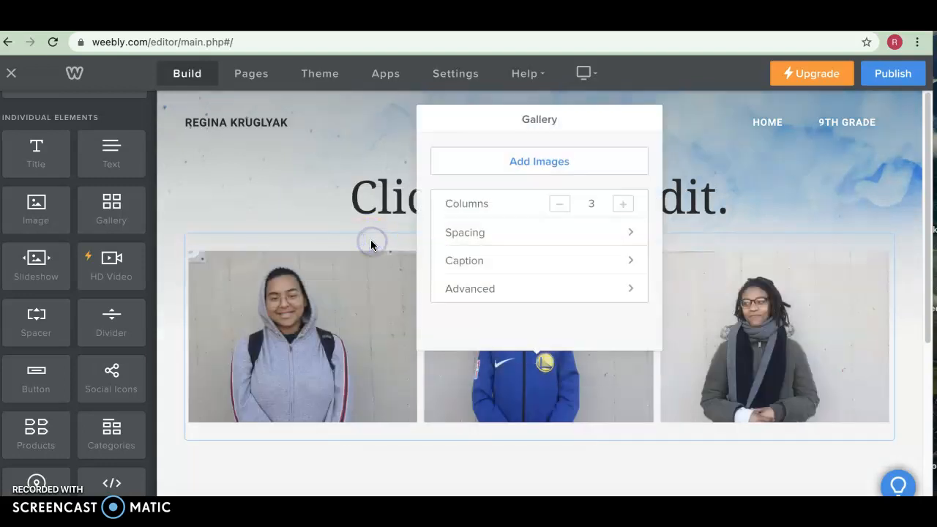
left_click(514, 262)
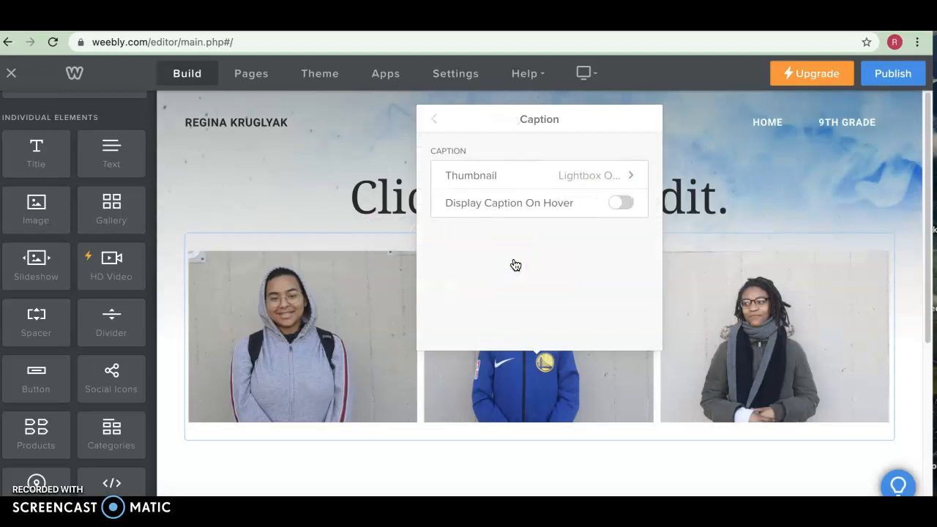
left_click(606, 181)
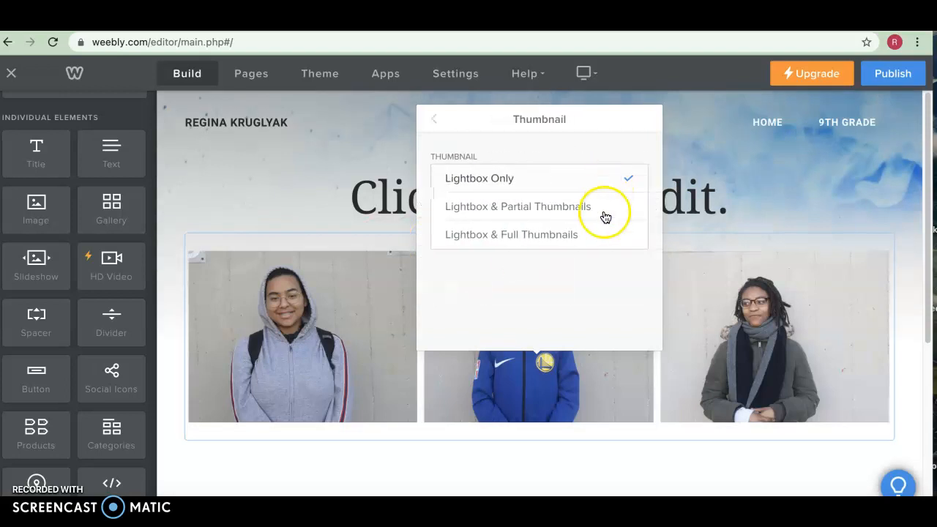
left_click(579, 240)
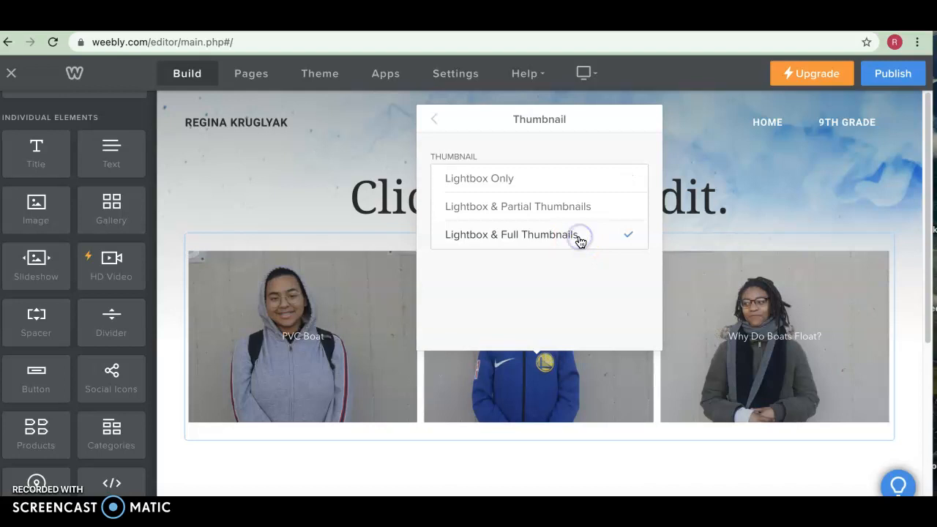
left_click(435, 119)
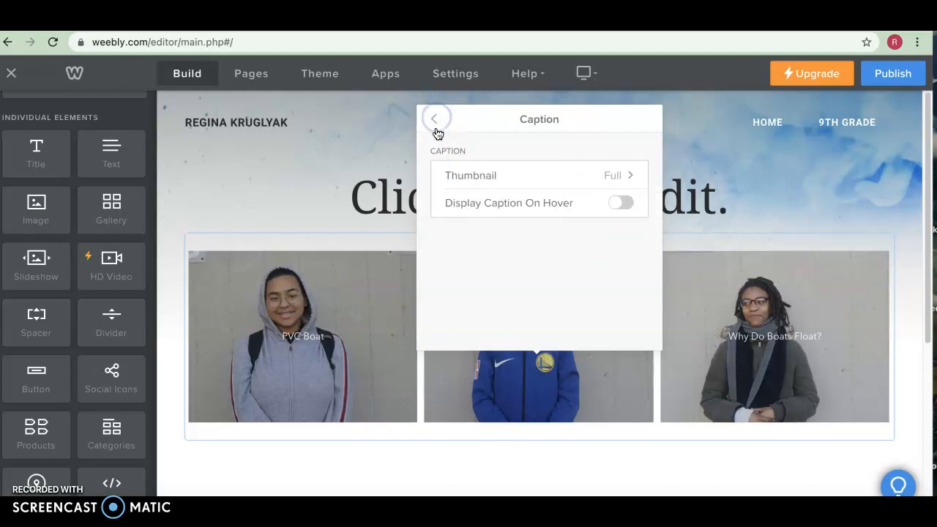
left_click(618, 205)
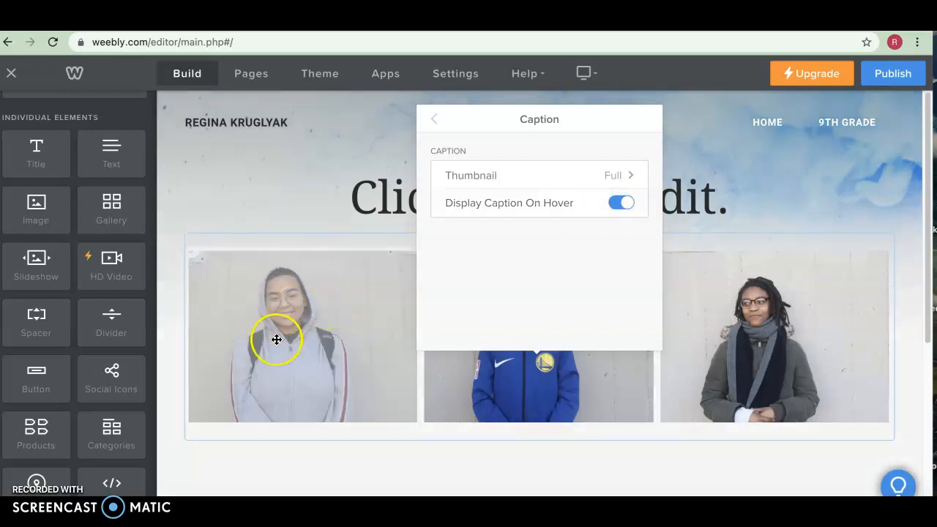
left_click(277, 339)
left_click(504, 335)
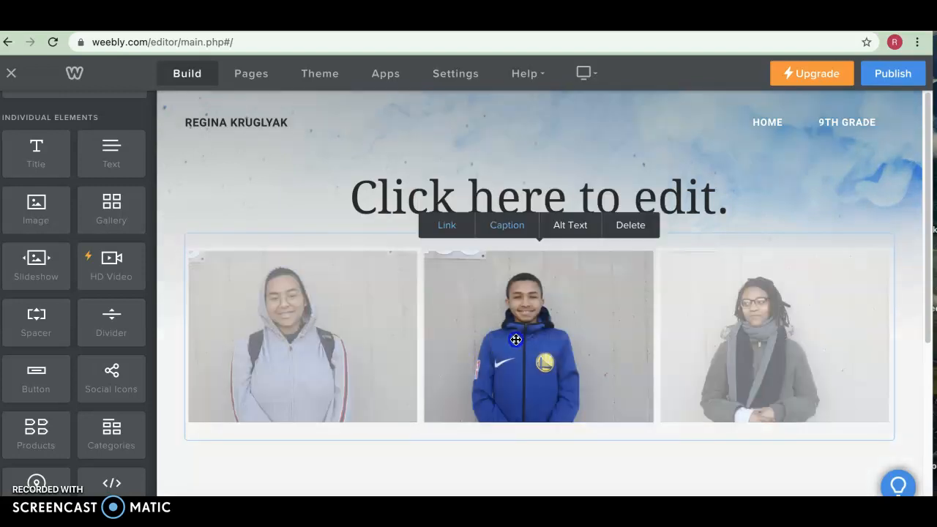
left_click(773, 335)
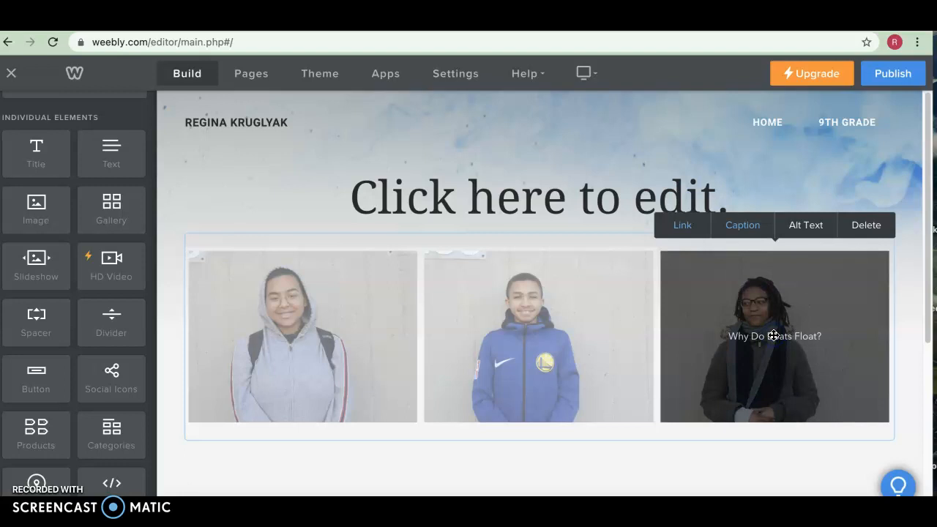
scroll(773, 335, "down", 2)
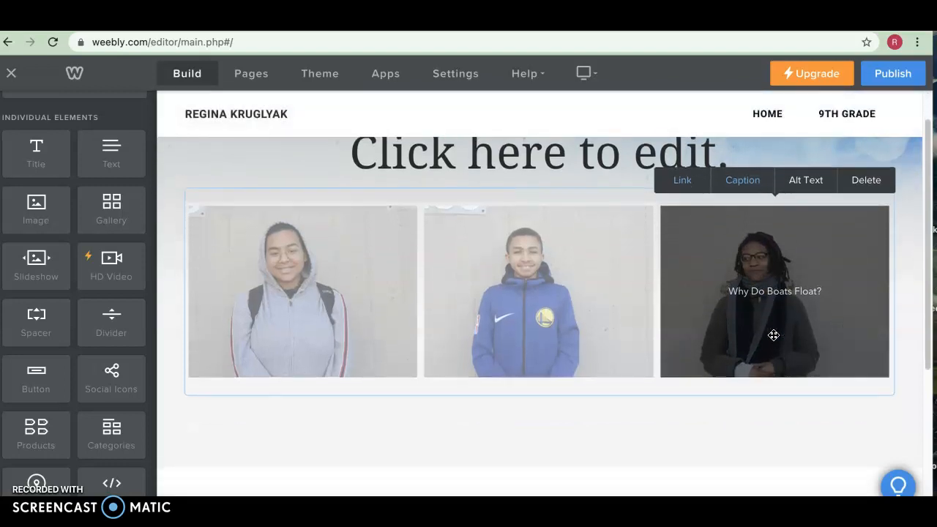
scroll(397, 320, "up", 2)
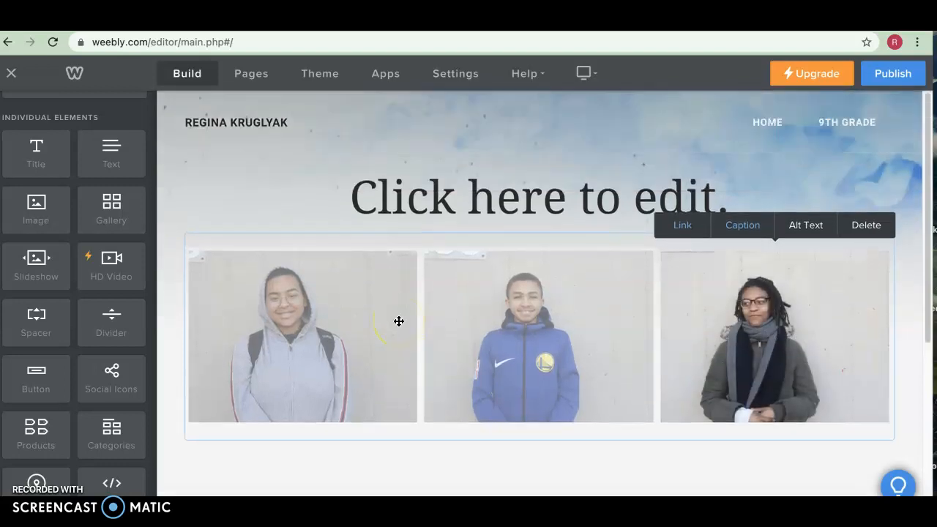
- Replace the placeholder heading above the gallery with "Check out some of my projects"
left_click(475, 199)
type("Check out some of my projects")
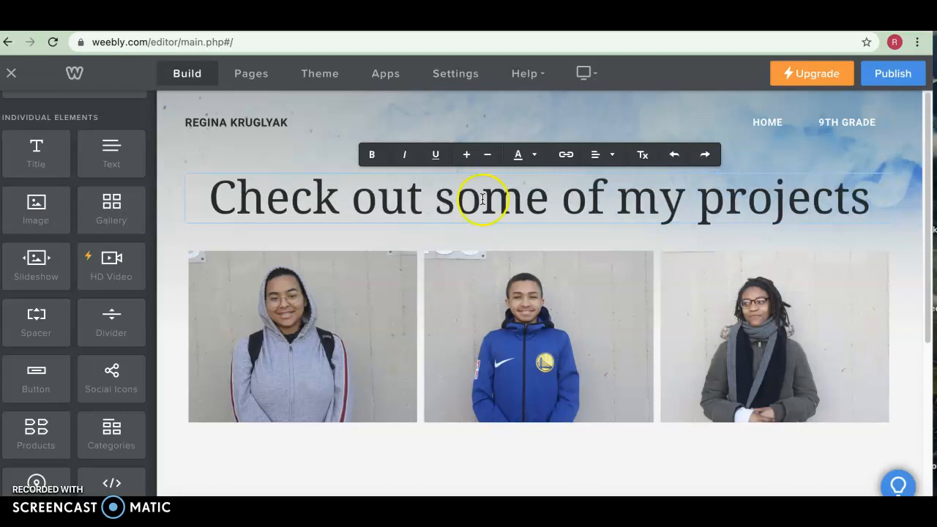
left_click(322, 328)
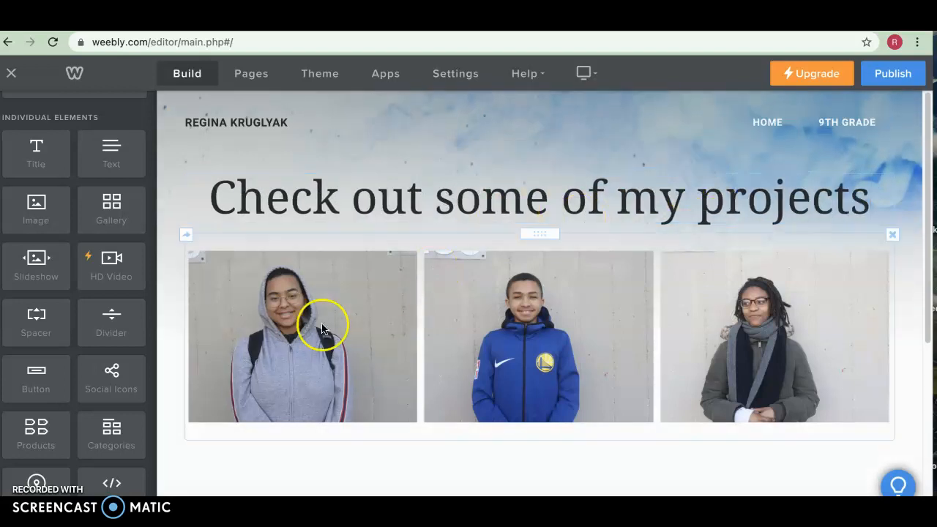
mouse_move(854, 115)
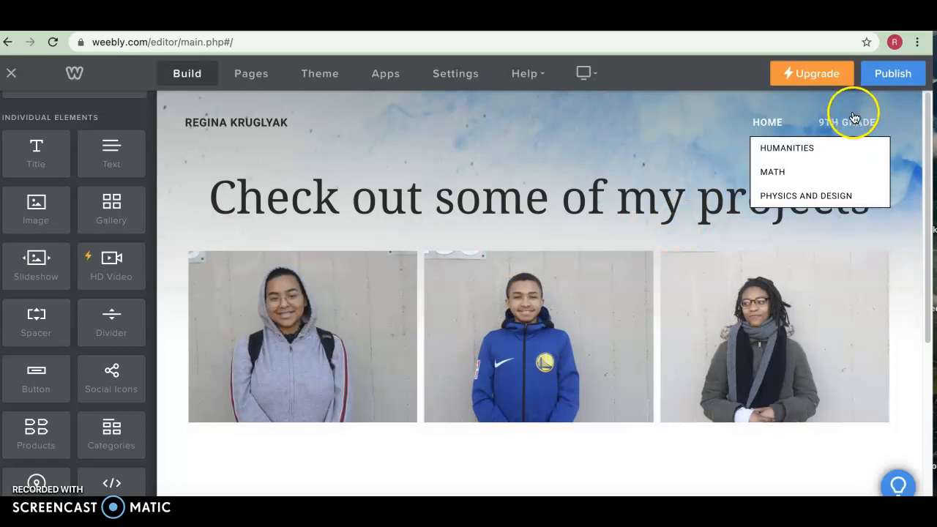
- Open the PVC Boats page under Physics and Design and add an image element below its placeholder heading
mouse_move(817, 194)
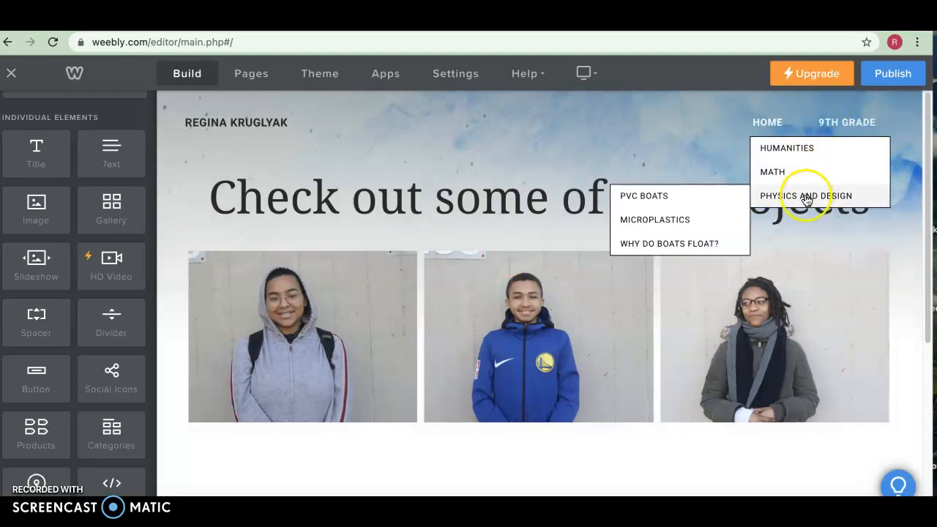
left_click(650, 197)
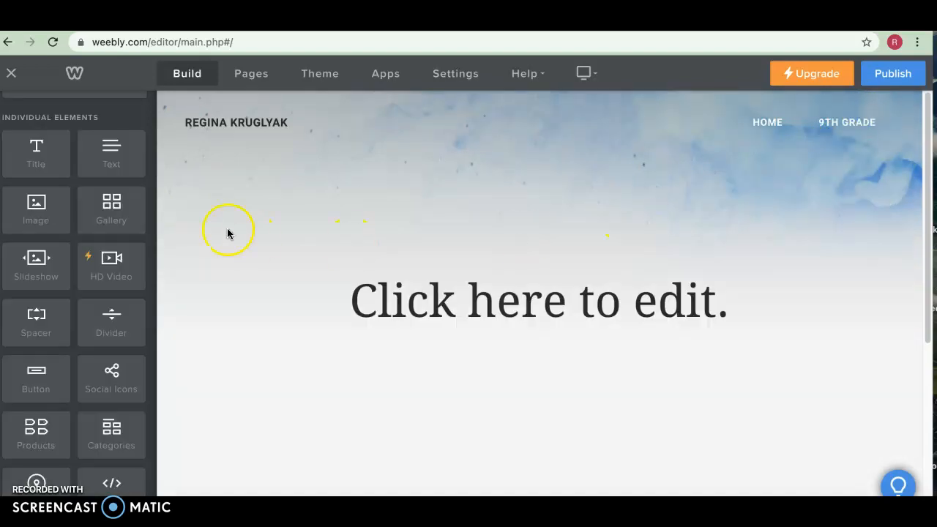
left_click_drag(36, 209, 360, 346)
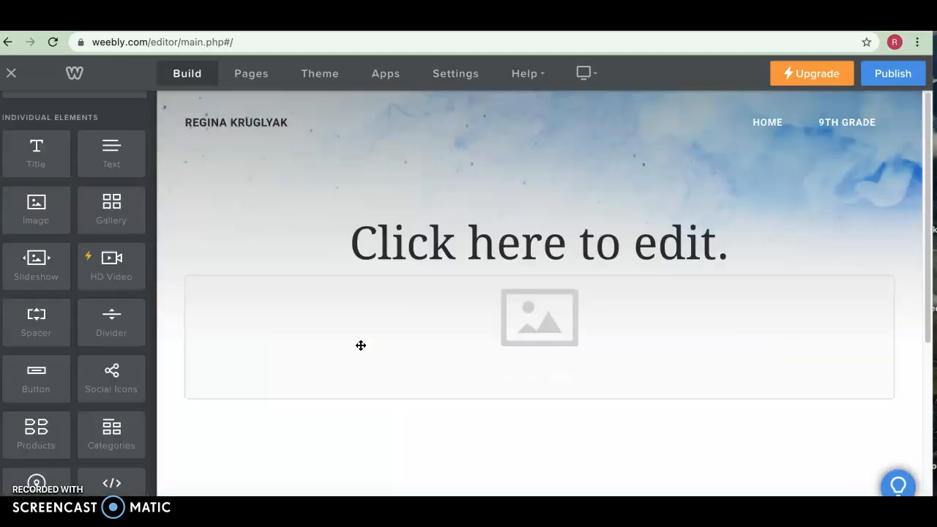
left_click_drag(106, 278, 106, 278)
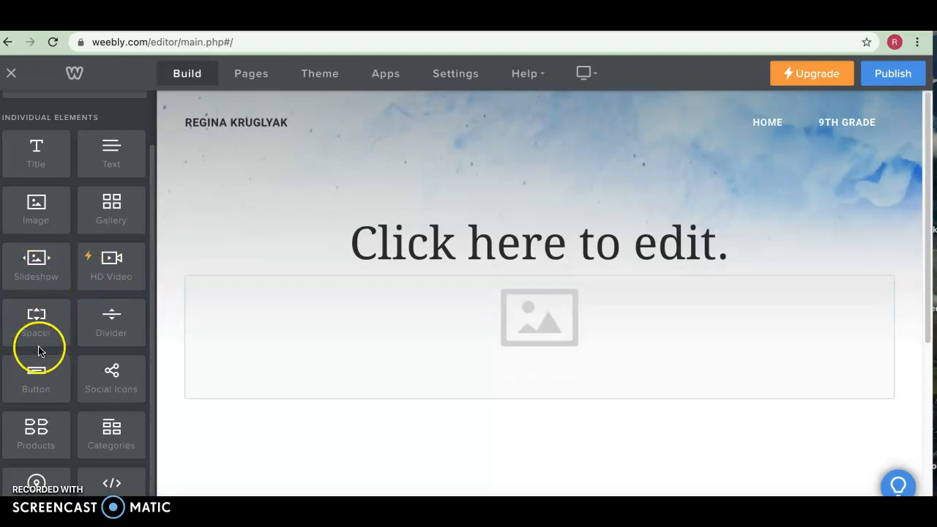
- Add a second title element above the image placeholder and place a text element beside it, on its left
left_click_drag(36, 153, 166, 168)
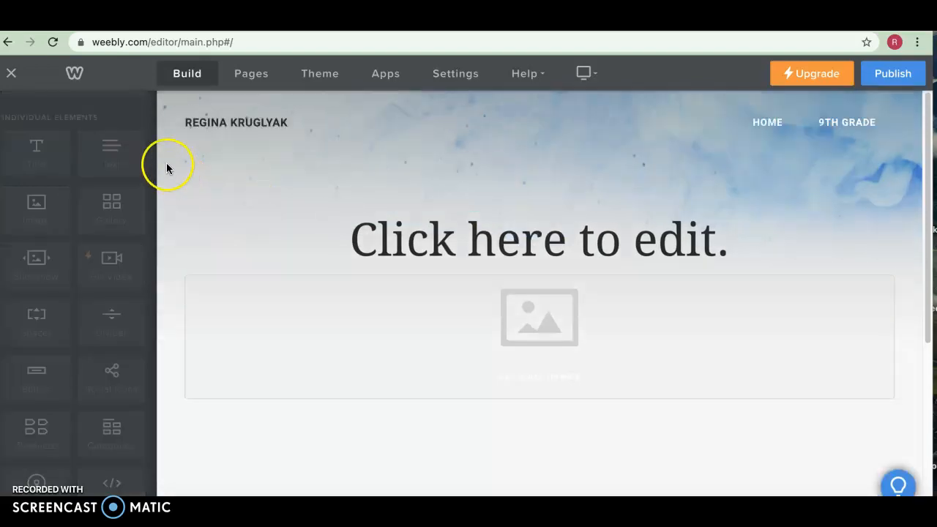
left_click_drag(111, 149, 192, 248)
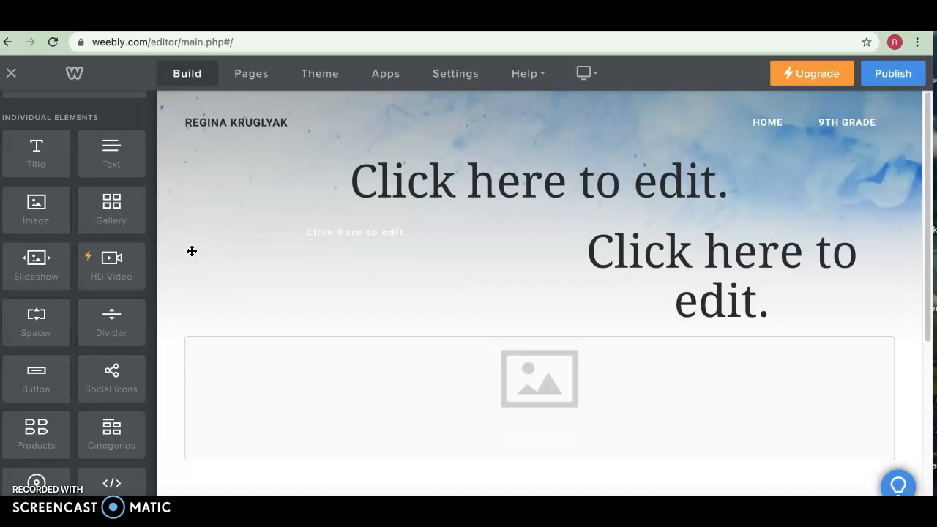